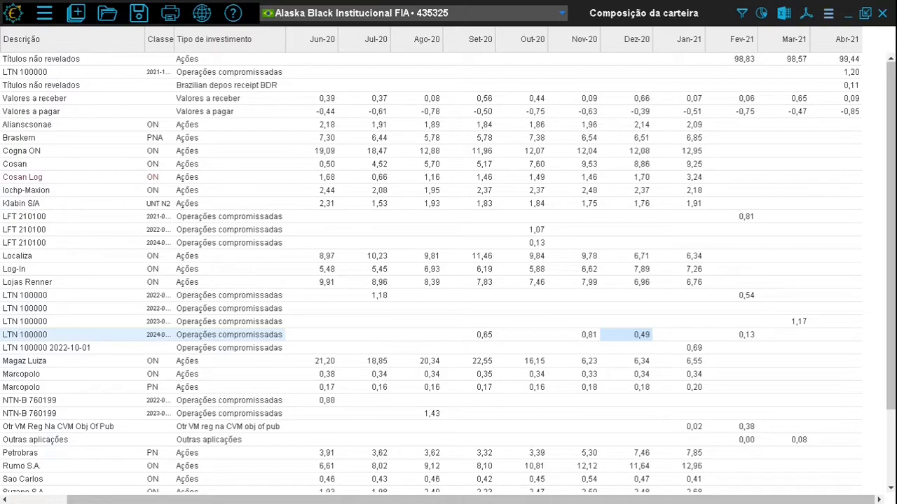
- Start a new hypothetical portfolio of the Financeiro type and name it "Carteira teste financeira"
left_click(828, 13)
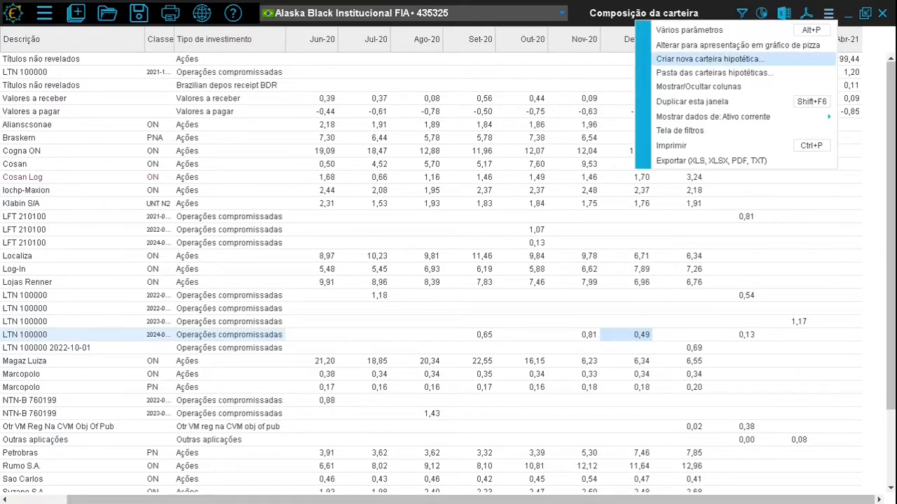
left_click(708, 59)
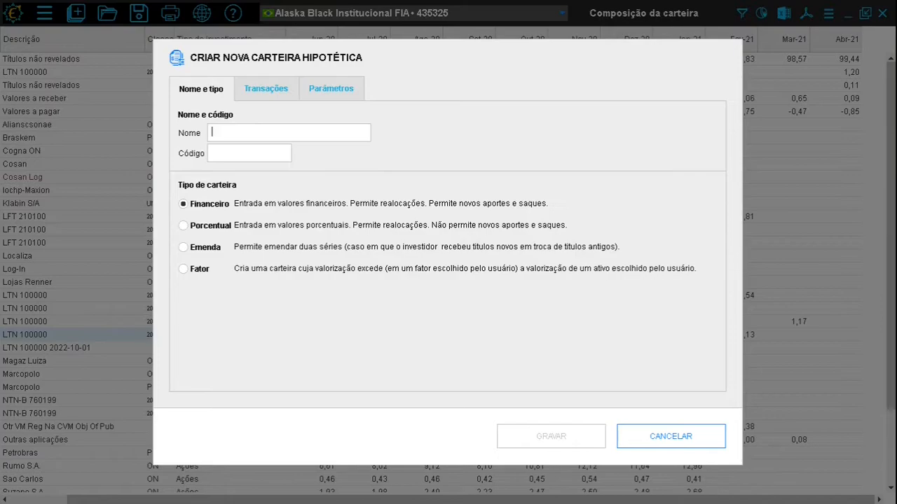
type("Carteira teste financeira")
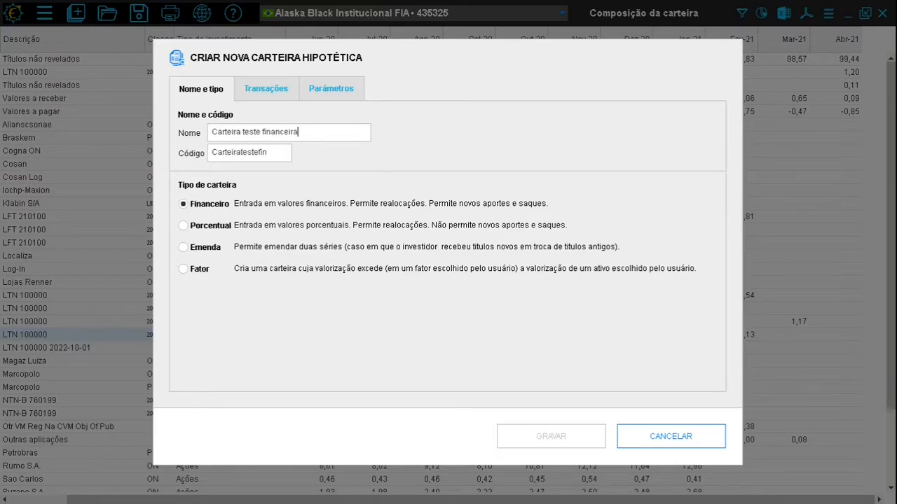
- Add a transaction buying 100.000 of Petrobras PN (PETR4) dated 10/01/2020
left_click(266, 89)
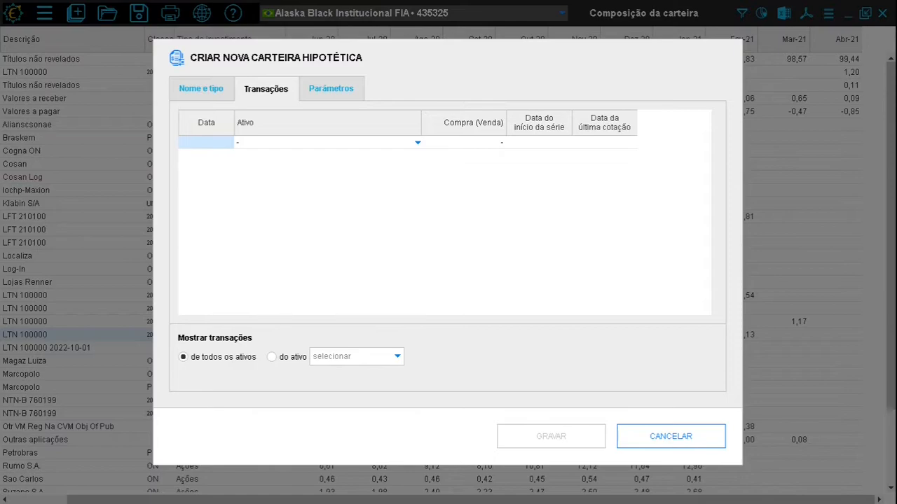
left_click(418, 143)
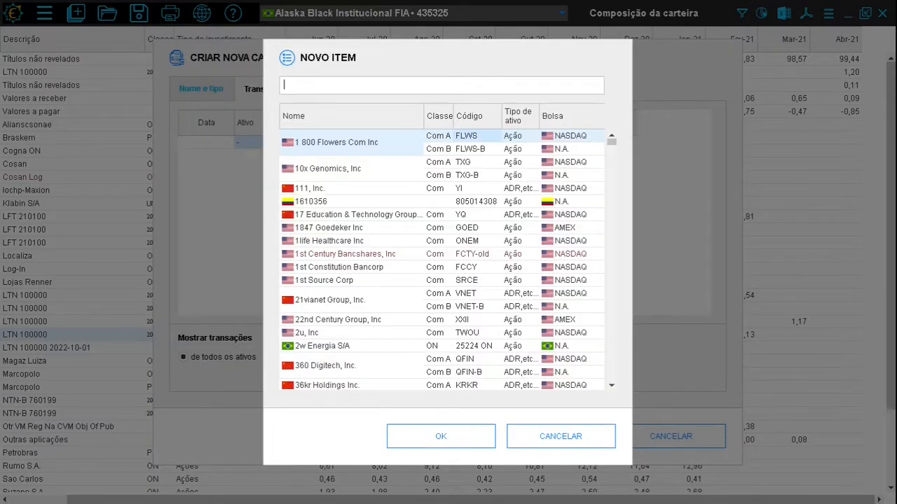
type("petr")
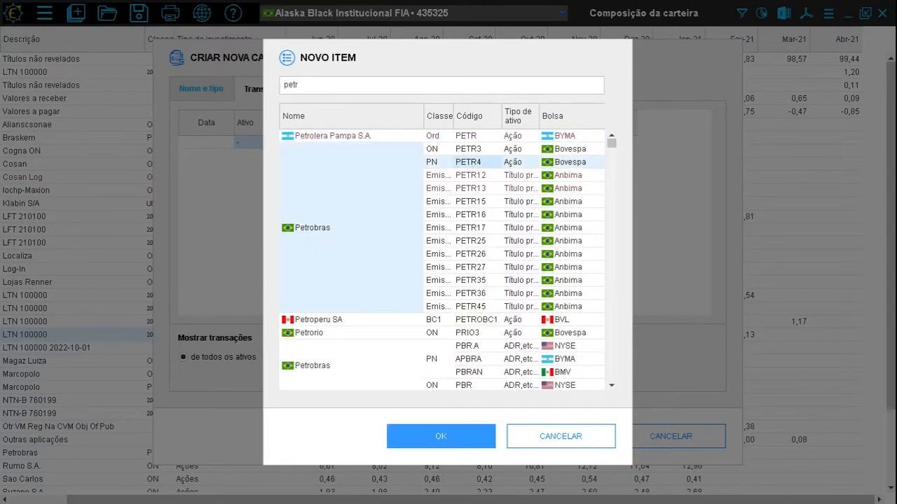
left_click(441, 437)
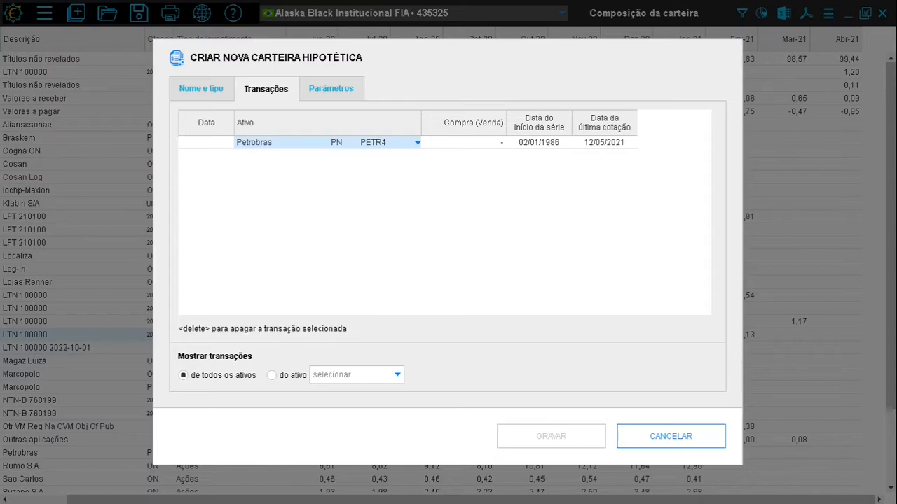
left_click(206, 142)
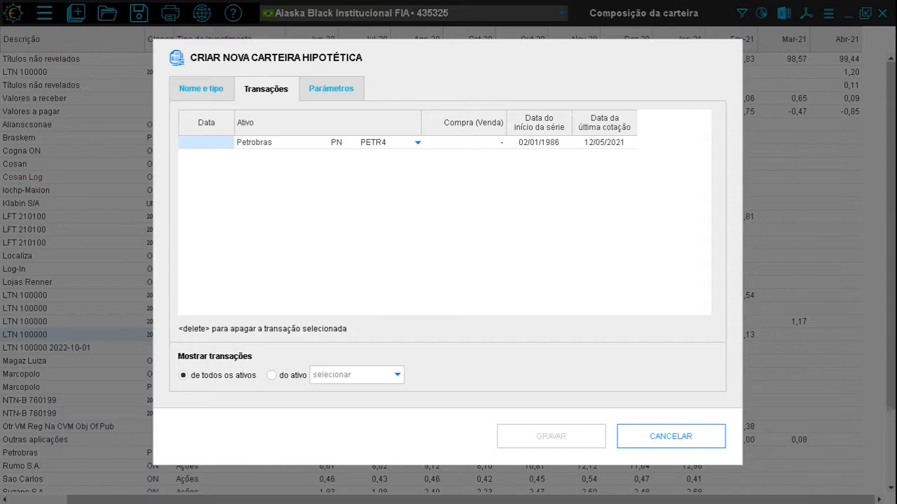
type("0")
type("10/01/")
type("2020")
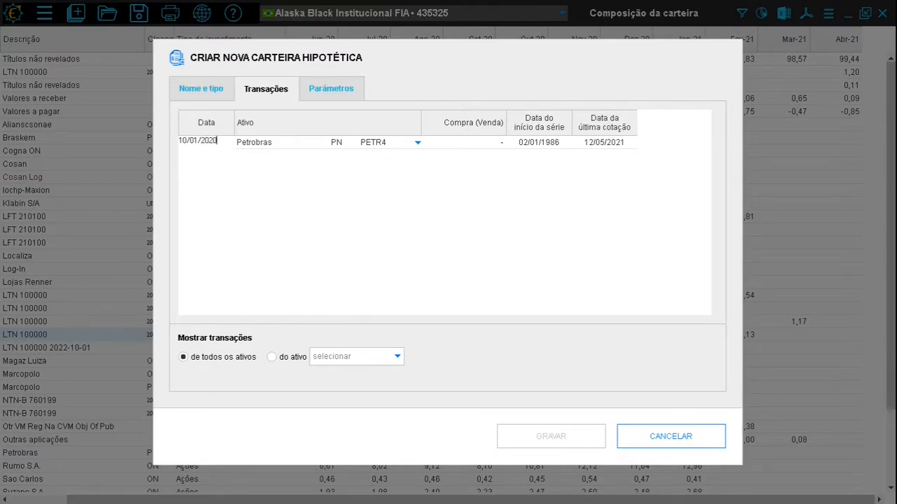
key("Tab")
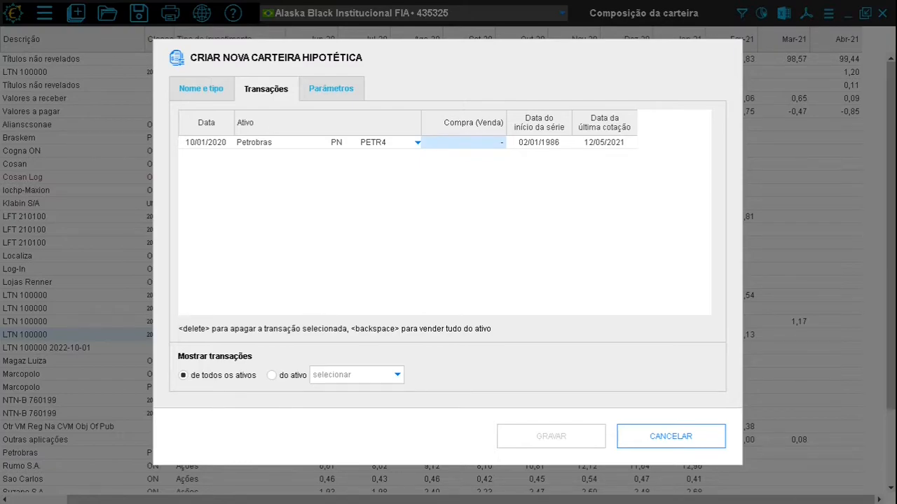
type("100000")
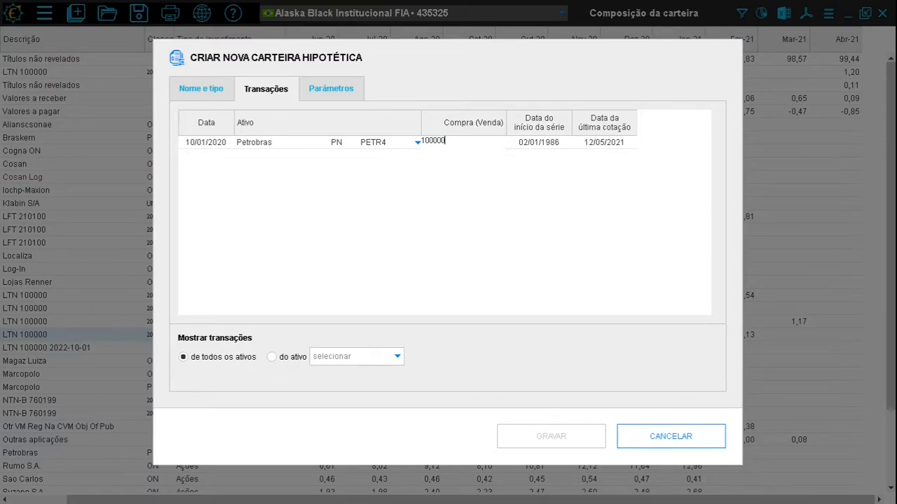
key("Return")
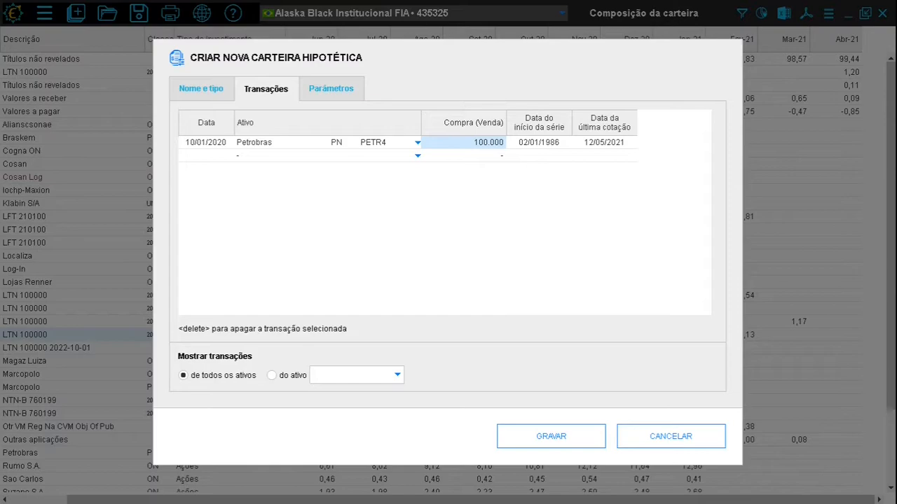
- Add a second transaction buying 130.000 of Vale ON (VALE3) dated 15/02/2020
left_click(418, 156)
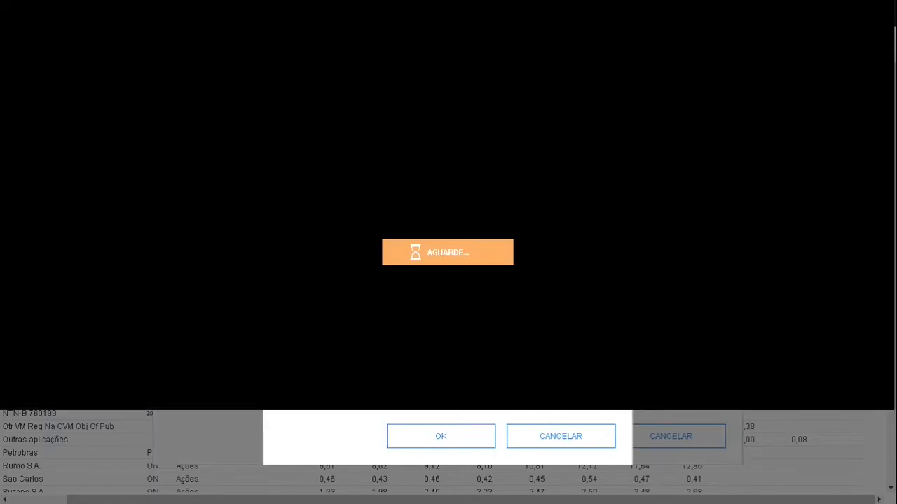
type("vale3")
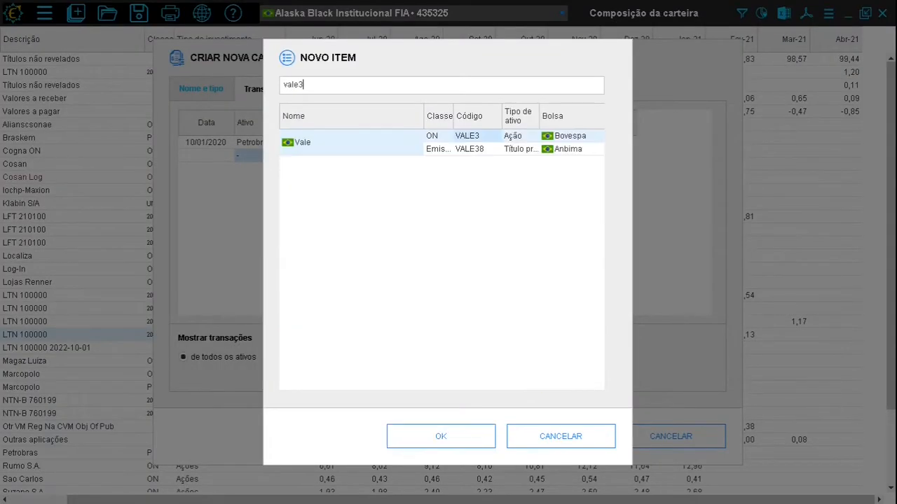
key("Return")
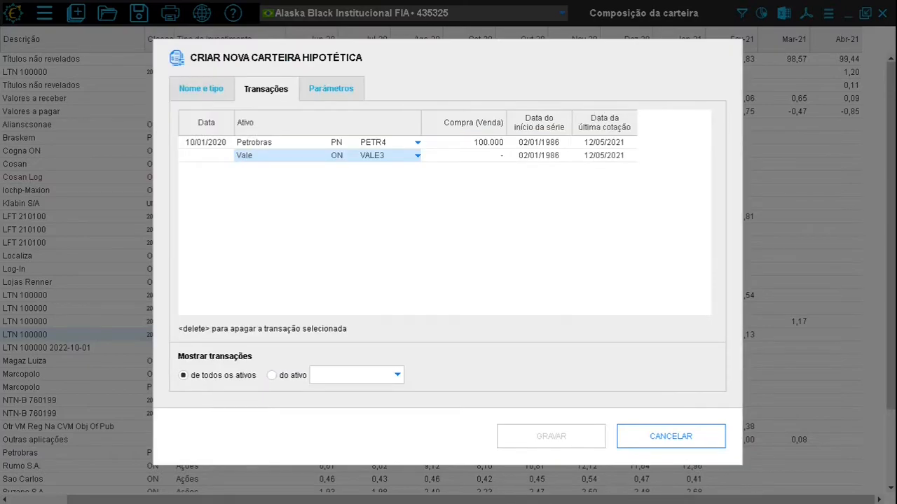
left_click(206, 155)
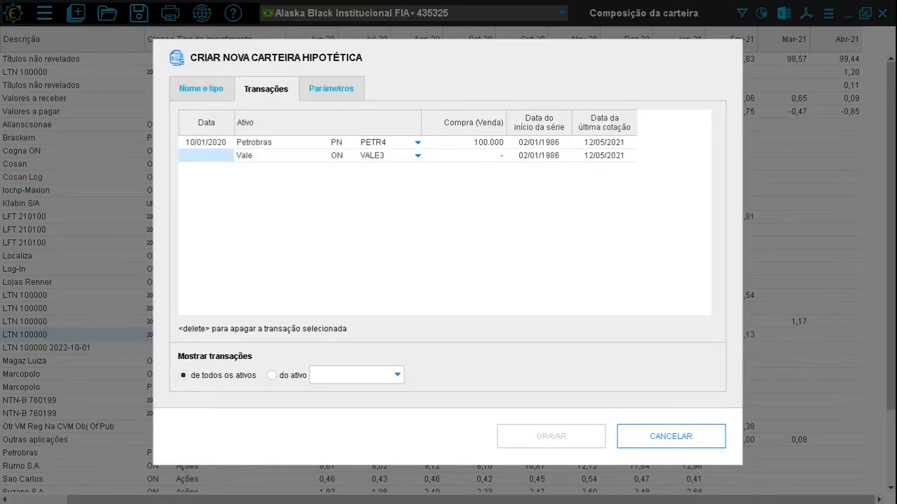
type("15/02/2020")
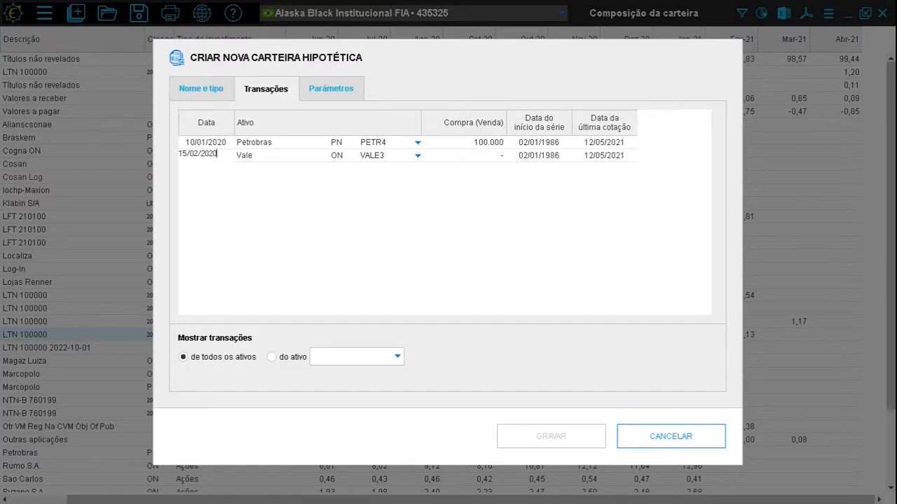
key("Tab")
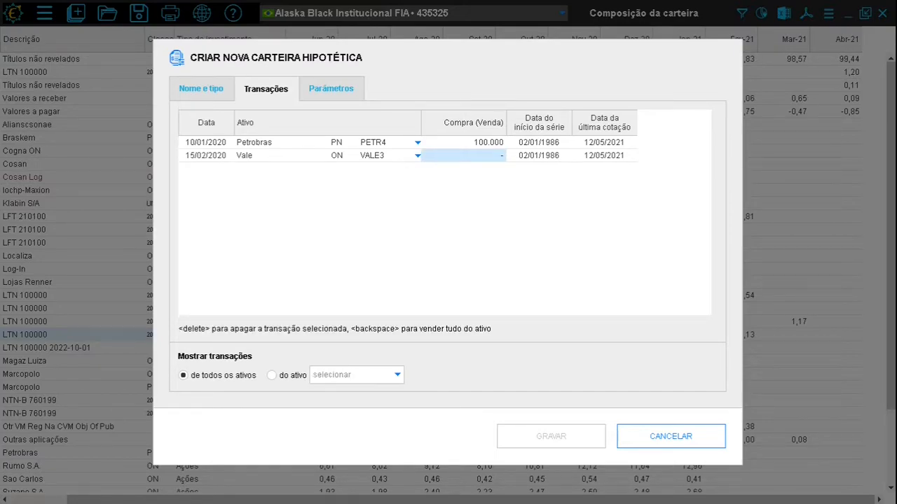
type("130.000")
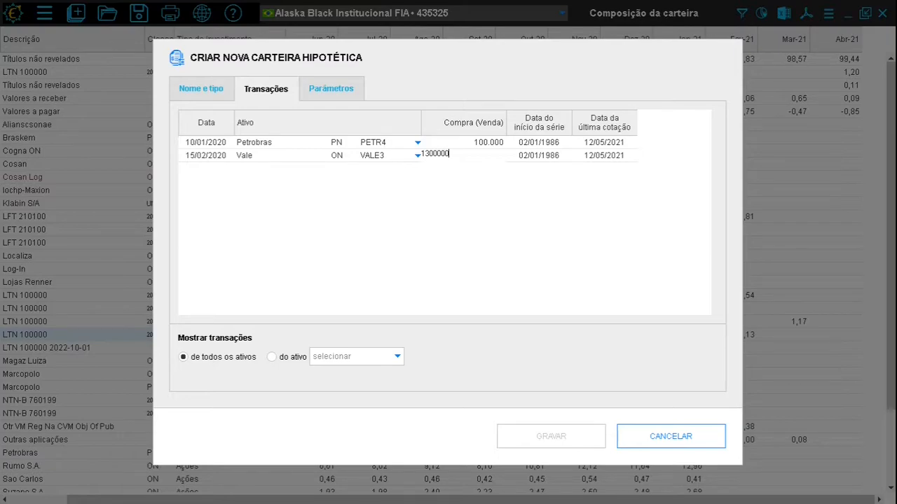
key("Return")
- Add a third transaction buying 60.000 of Cielo ON (CIEL3) dated 15/02/2020
type("cielo")
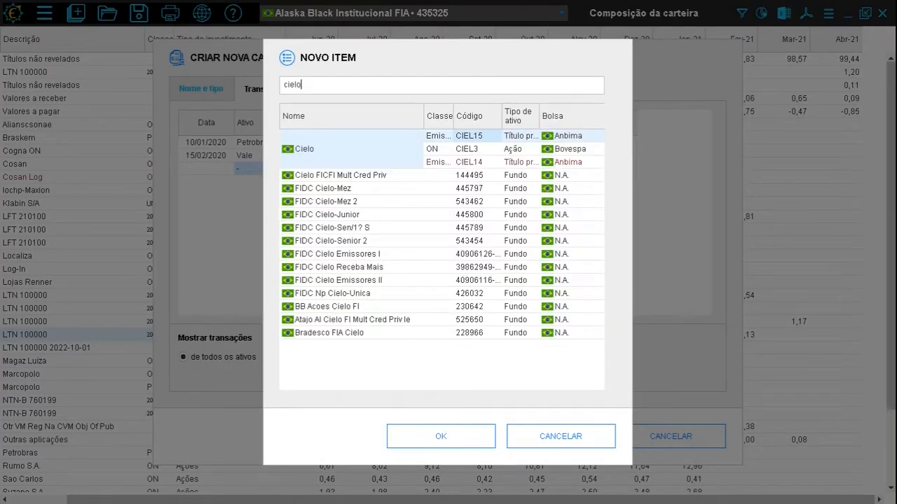
key("Return")
type("15/02/2020")
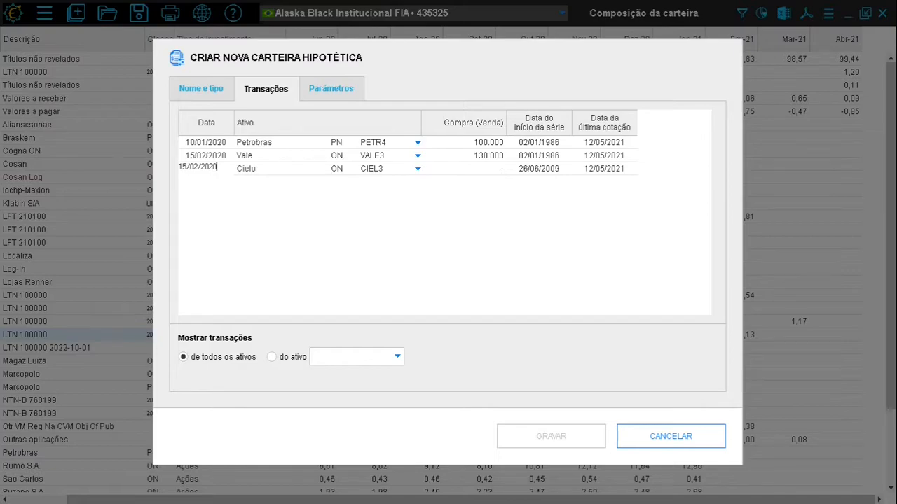
key("Return")
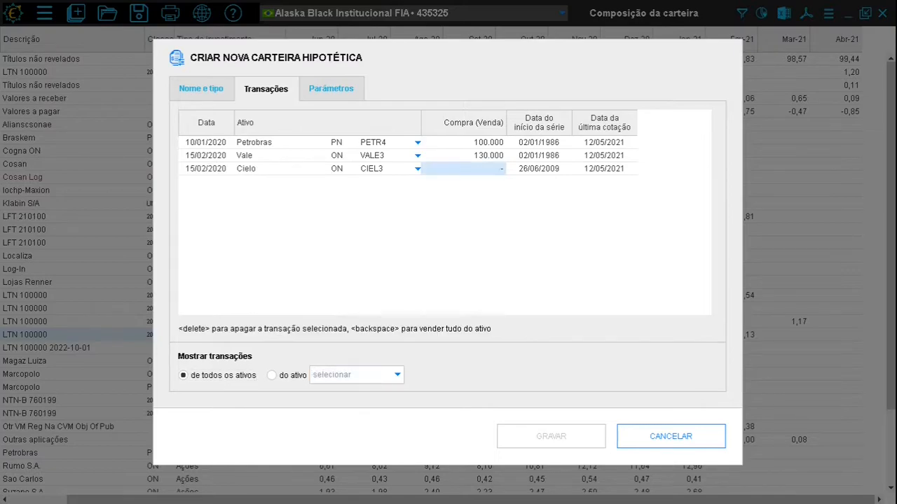
type("60000")
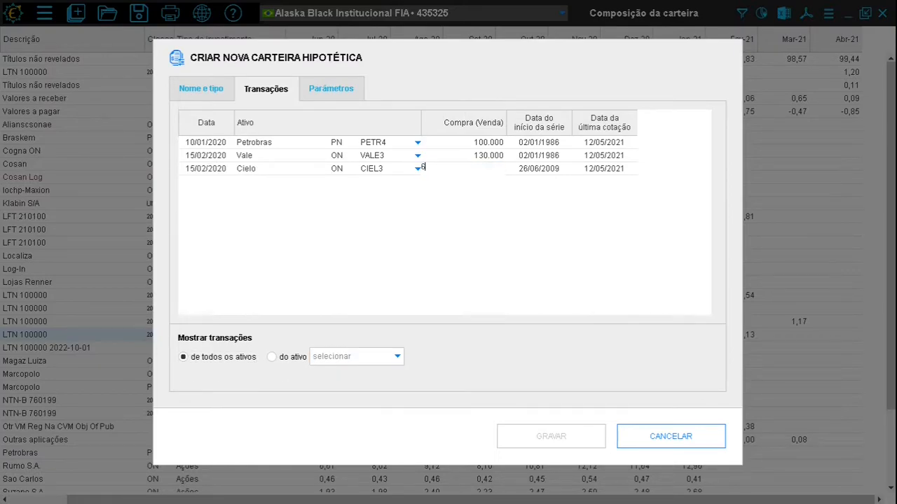
key("Return")
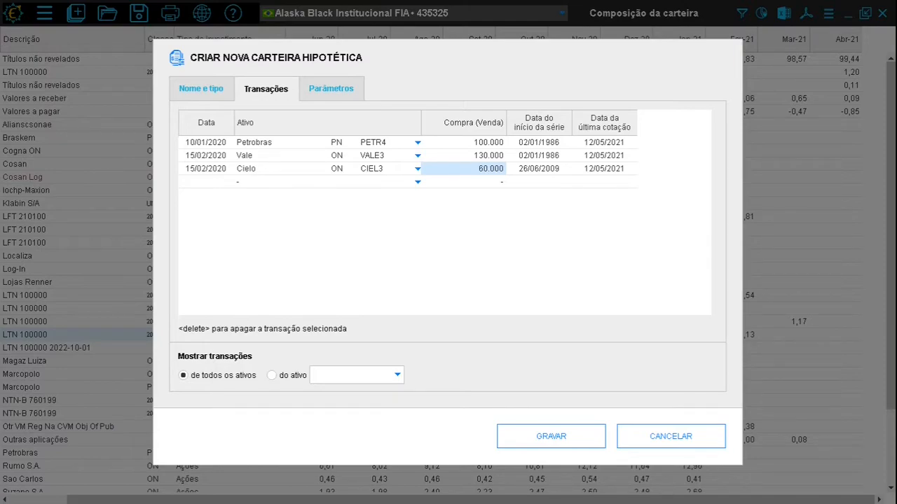
- Add a fourth transaction for Petrobras PN (PETR4) dated 13/06/2020
left_click(417, 182)
left_click(441, 85)
type("petr")
key("Down")
key("Return")
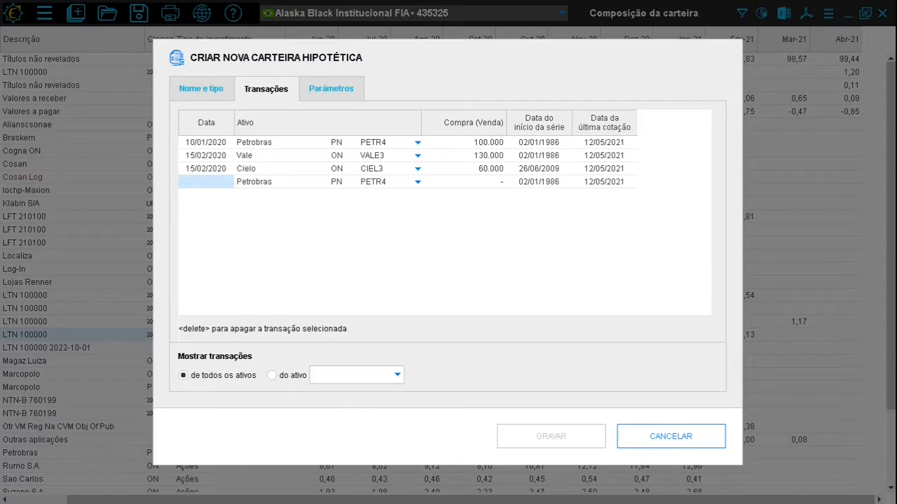
type("13/06/2020")
key("Return")
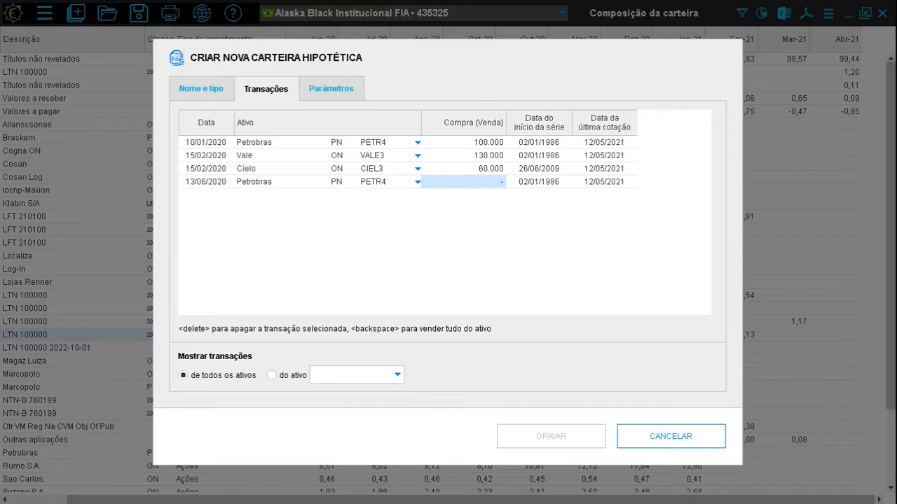
- Fill in a full sale for the 13/06/2020 Petrobras transaction, replacing it with a partial sale of -30.000
key("BackSpace")
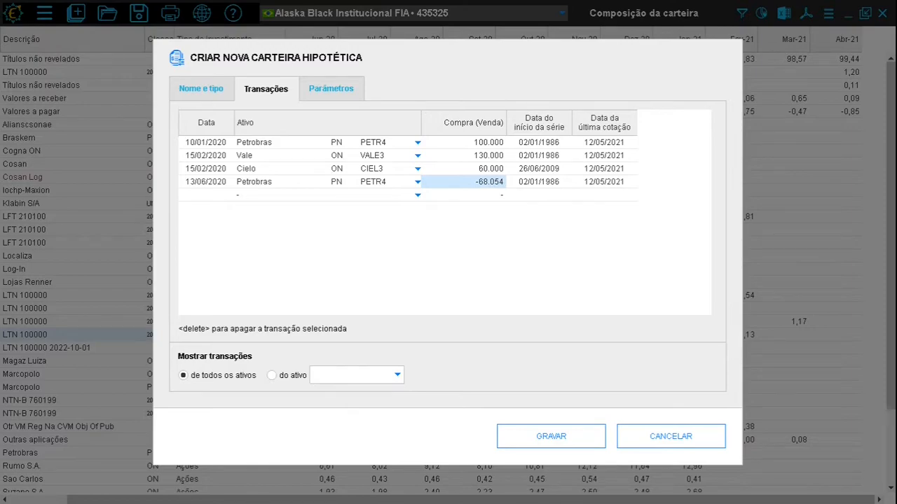
key("BackSpace")
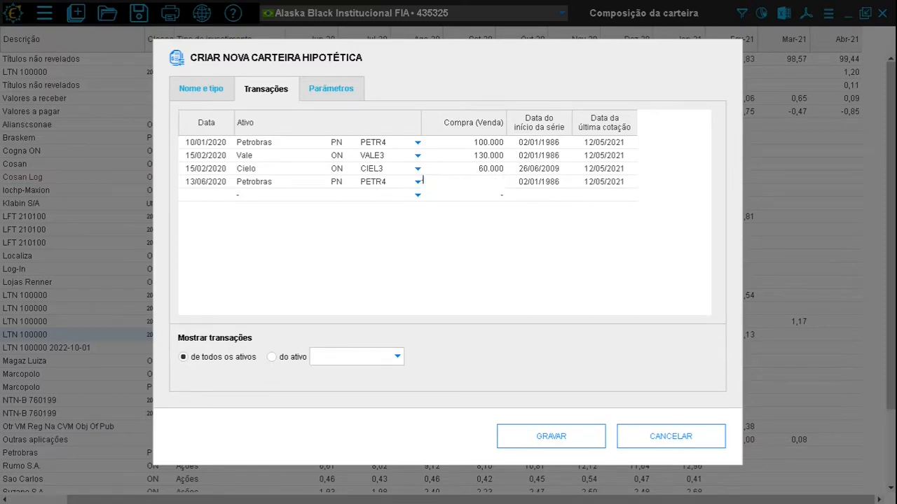
type("-30000")
key("Return")
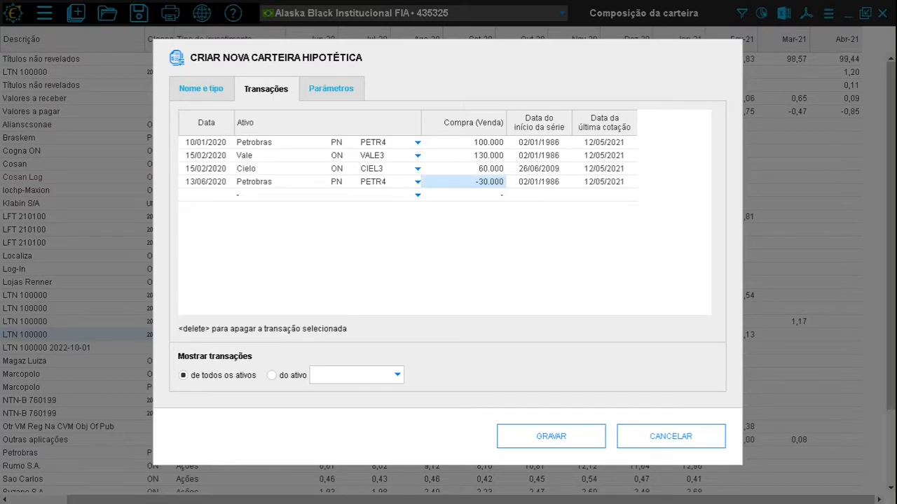
- Save the portfolio with its default parameters and select the composition's Total row from Jul-20 to Mai-21
left_click(332, 89)
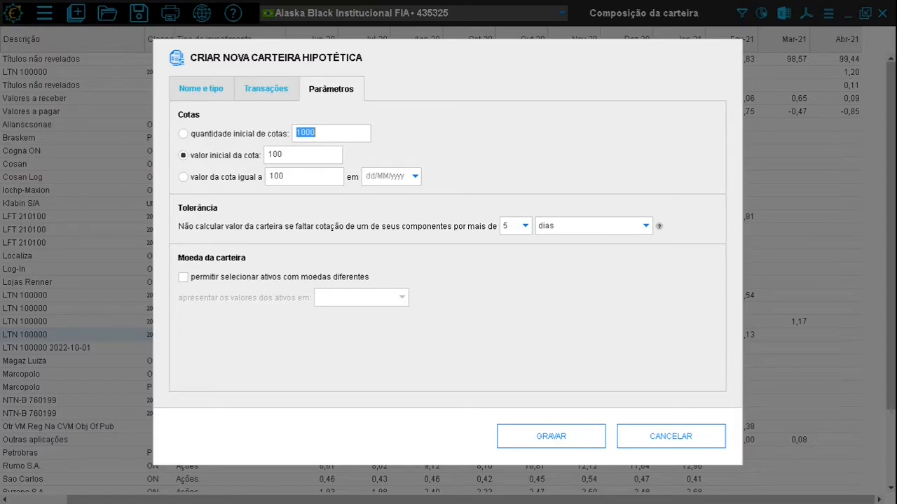
left_click(551, 435)
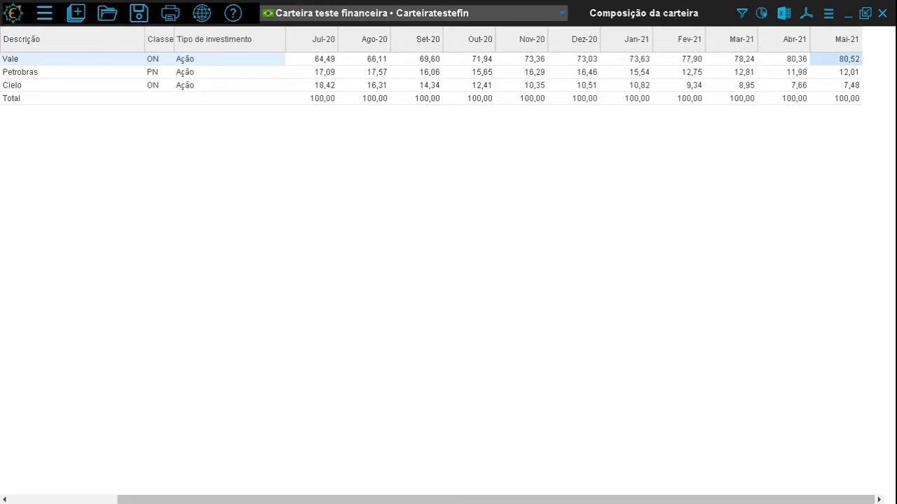
left_click_drag(323, 98, 794, 99)
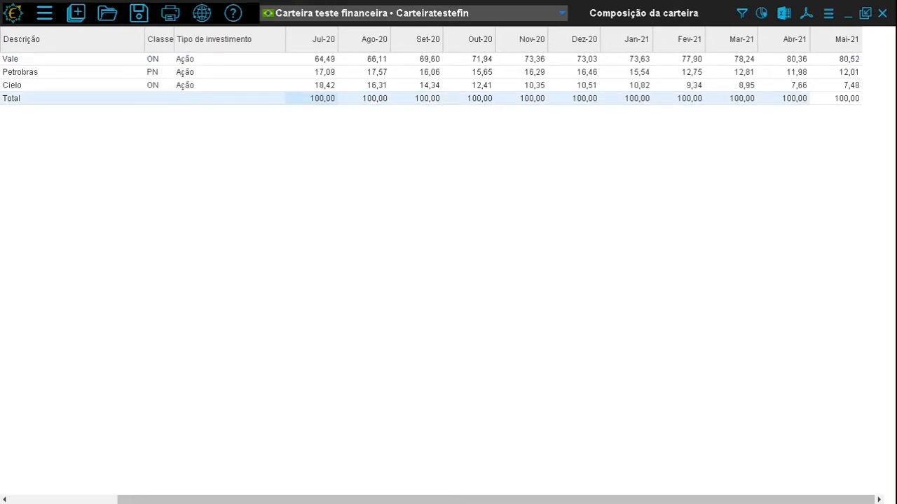
left_click_drag(322, 98, 840, 98)
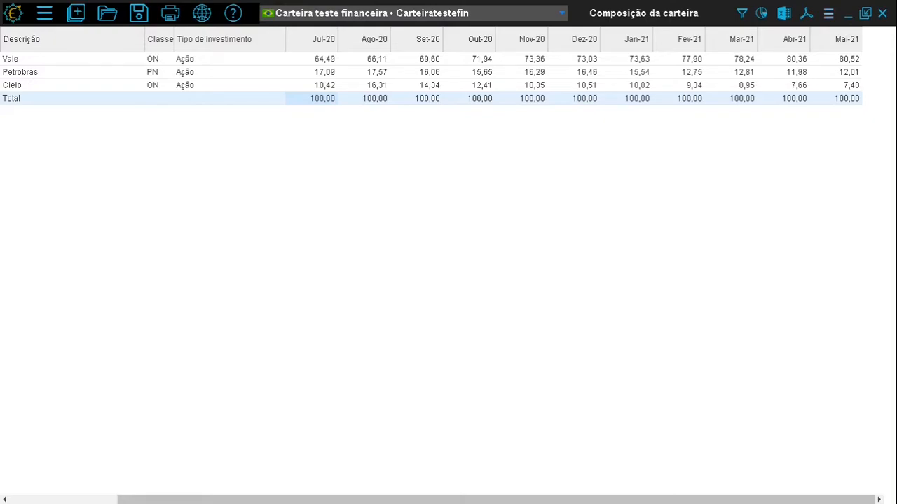
- Start a new hypothetical portfolio of type Porcentual named "carteira teste percentual"
left_click(828, 13)
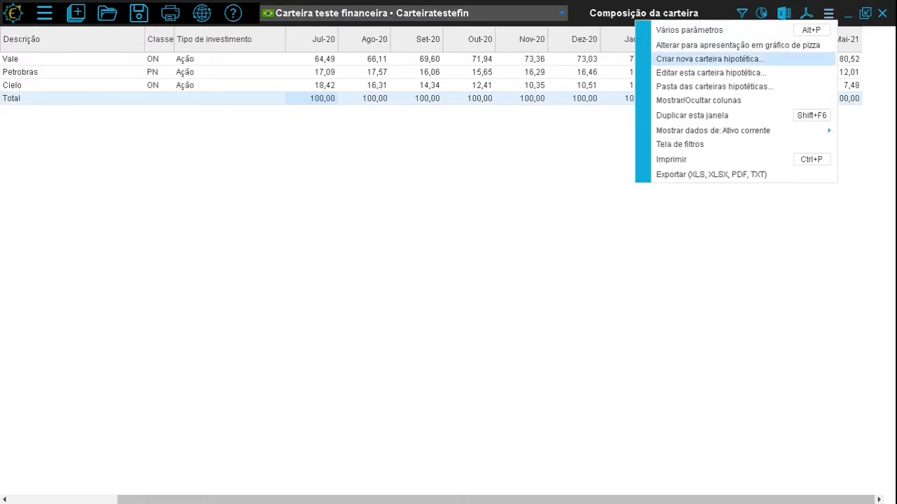
left_click(709, 59)
left_click(185, 226)
left_click(212, 132)
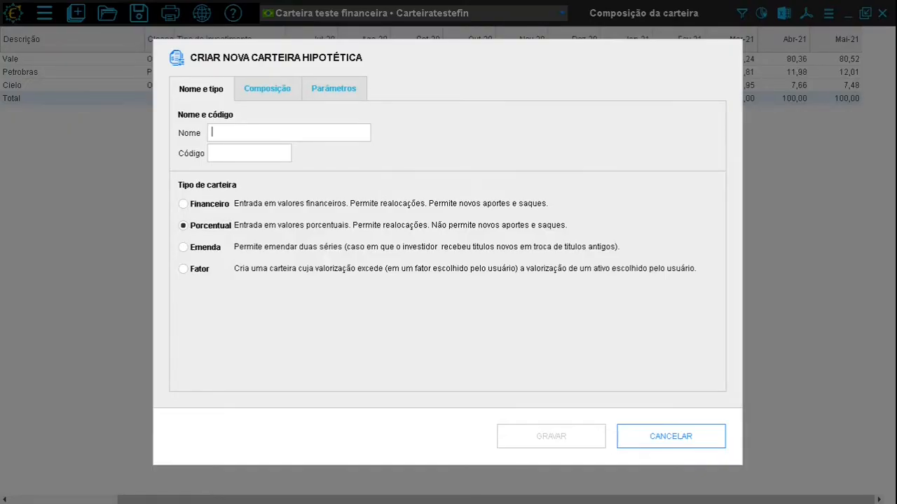
type("carteira teste ")
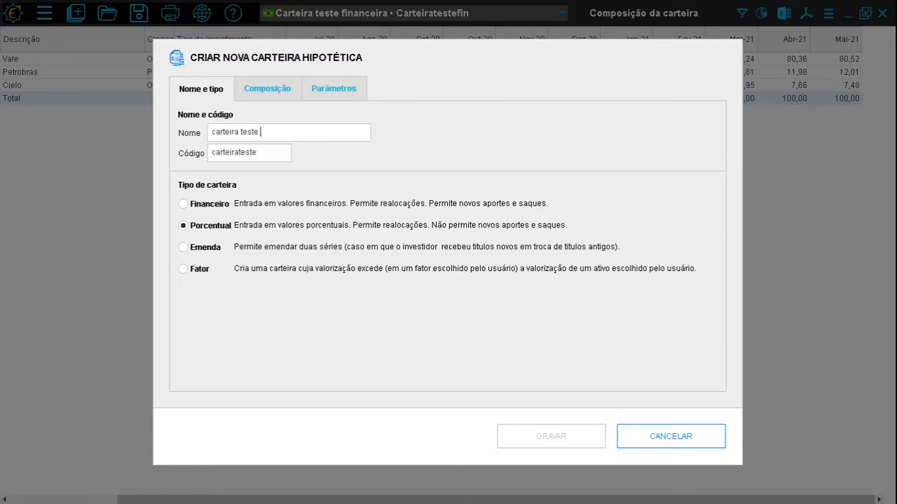
type("percentual")
- Insert Petrobras PN and Magaz Luiza ON (MGLU3) as the first two assets of the new portfolio's composition
left_click(267, 89)
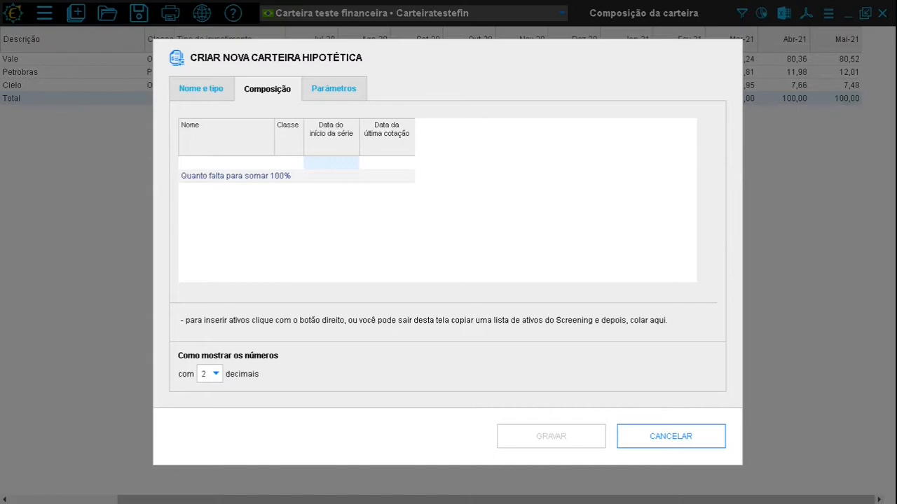
right_click(281, 200)
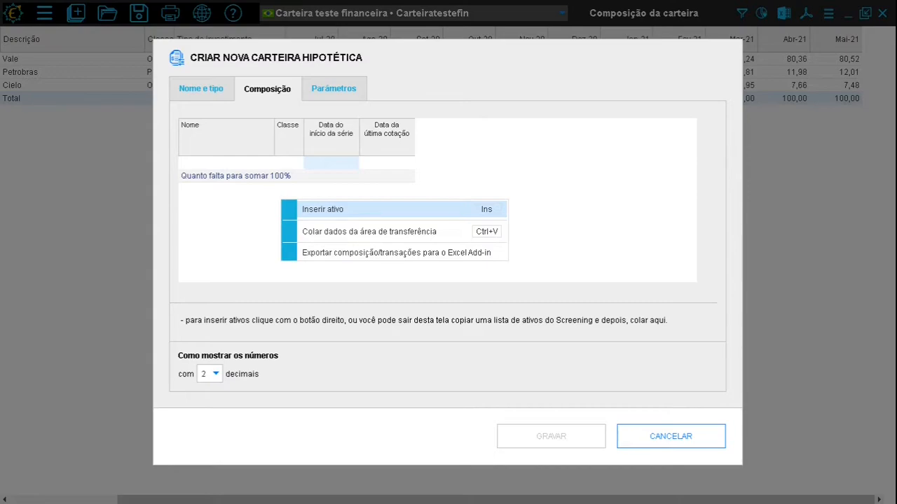
left_click(323, 209)
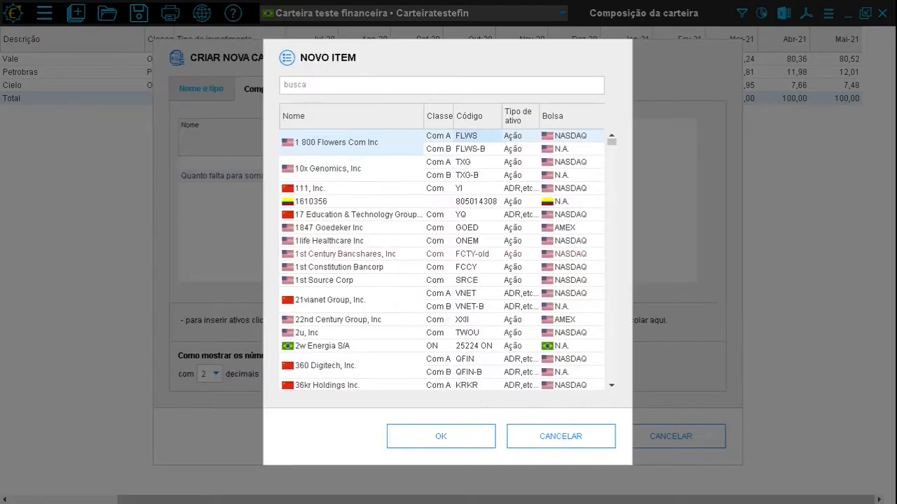
left_click(329, 85)
type("petr")
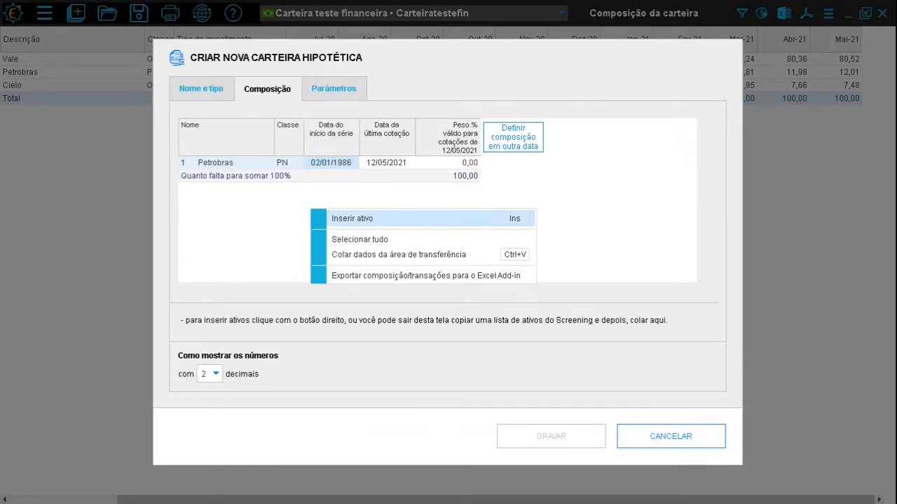
left_click(353, 219)
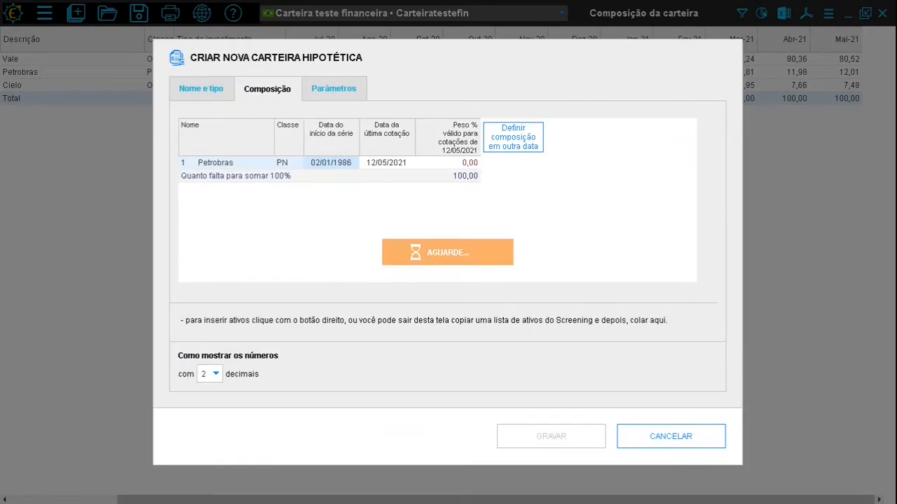
left_click(351, 85)
type("maga")
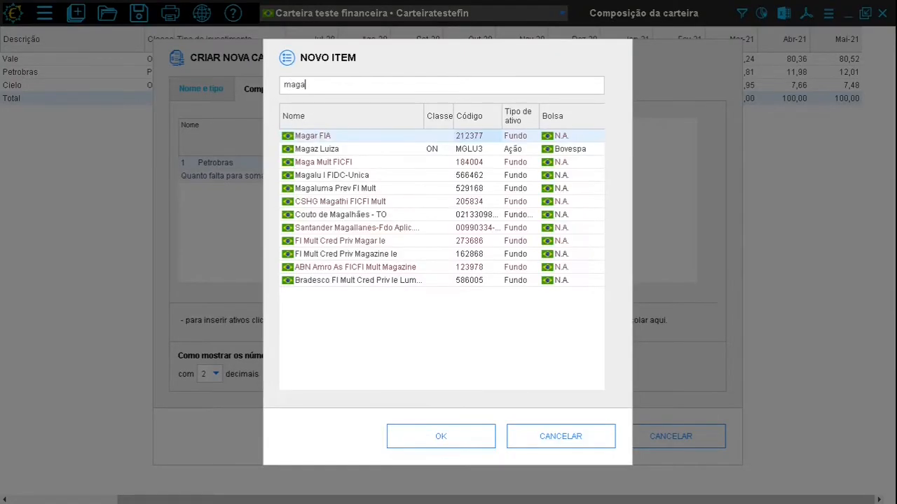
double_click(317, 149)
- Add Viavarejo ON (VVAR3) and Lojas Renner ON (LREN3) to the portfolio's composition
right_click(326, 217)
left_click(366, 228)
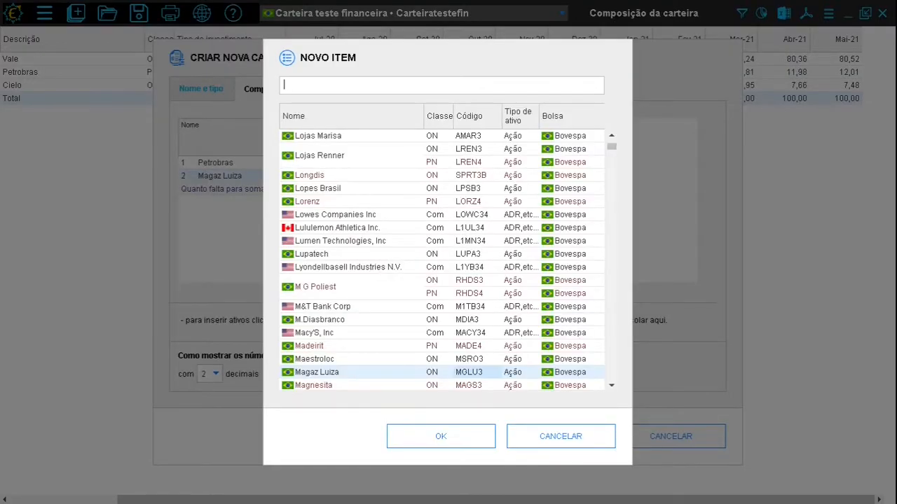
type("via varejo")
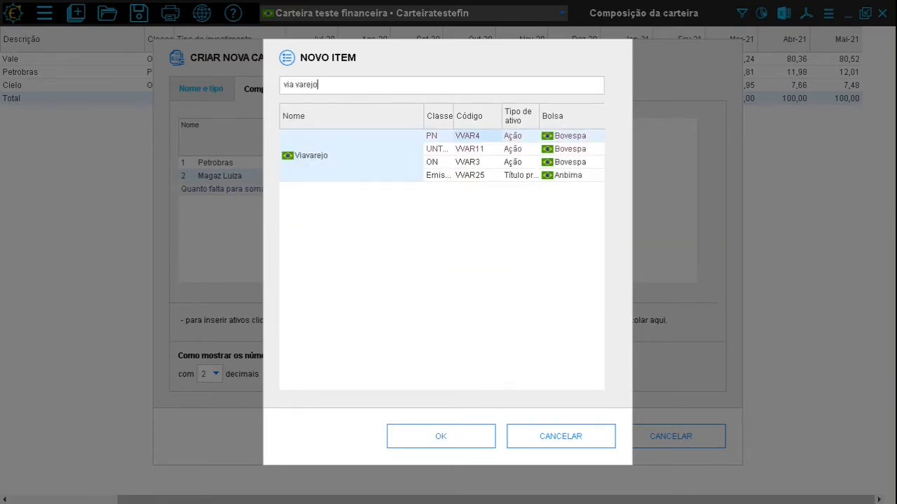
double_click(468, 161)
right_click(341, 215)
left_click(382, 225)
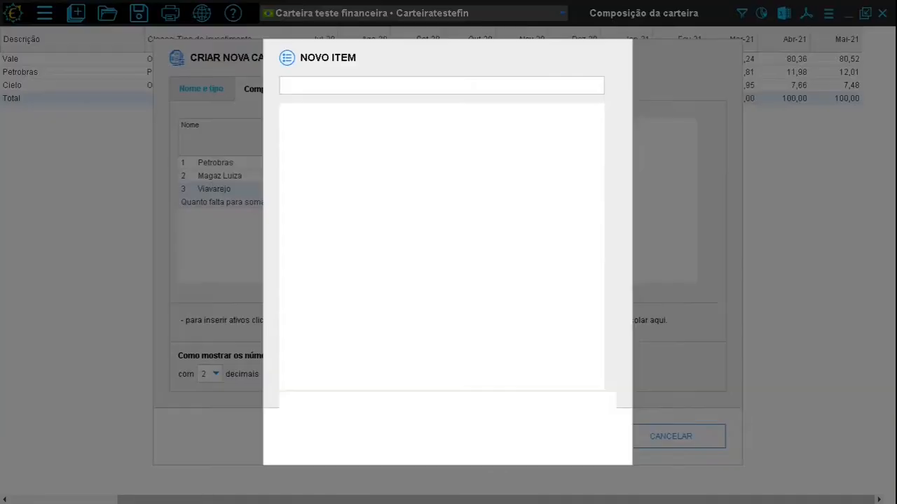
type("lojas renne")
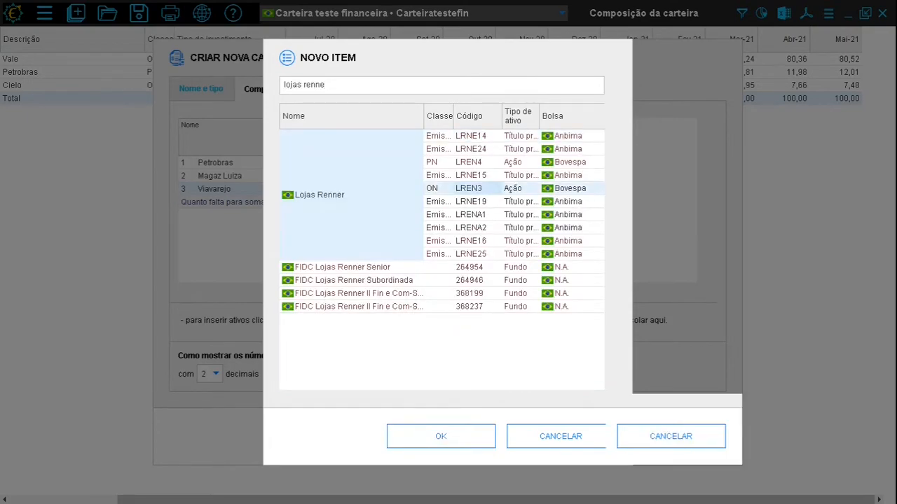
double_click(468, 188)
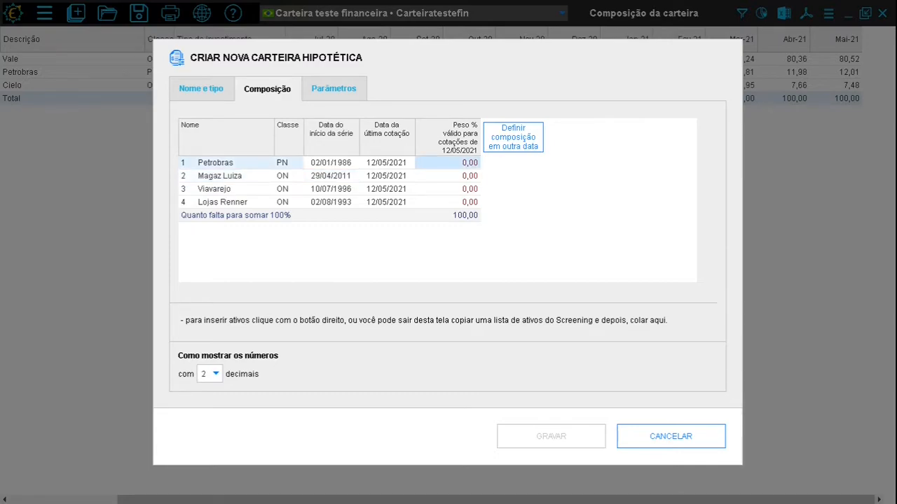
- Set the weights of Petrobras and Magaz Luiza to 25% and repeat the Petrobras value for all assets below
type("25")
key("Return")
key("Down")
type("25")
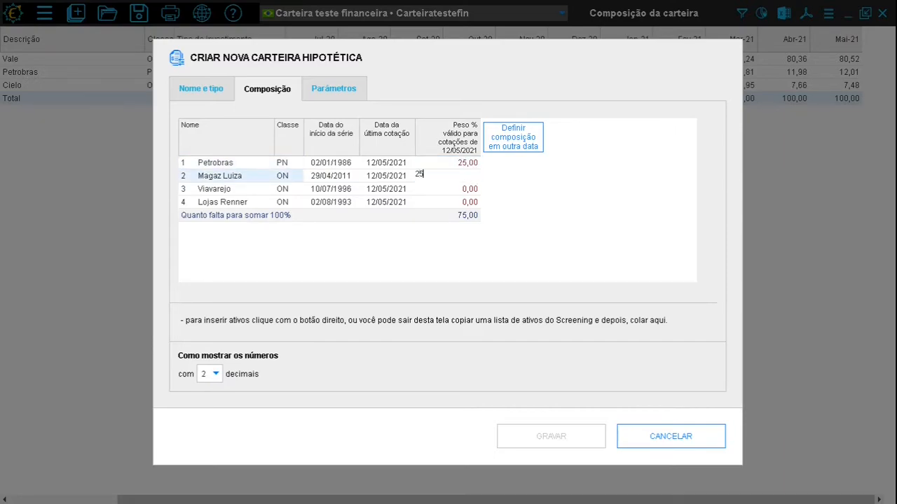
key("Return")
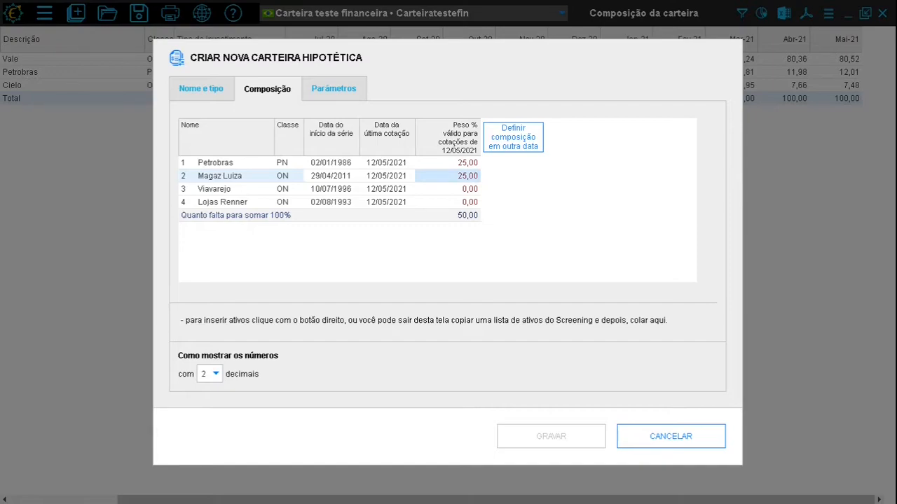
right_click(464, 164)
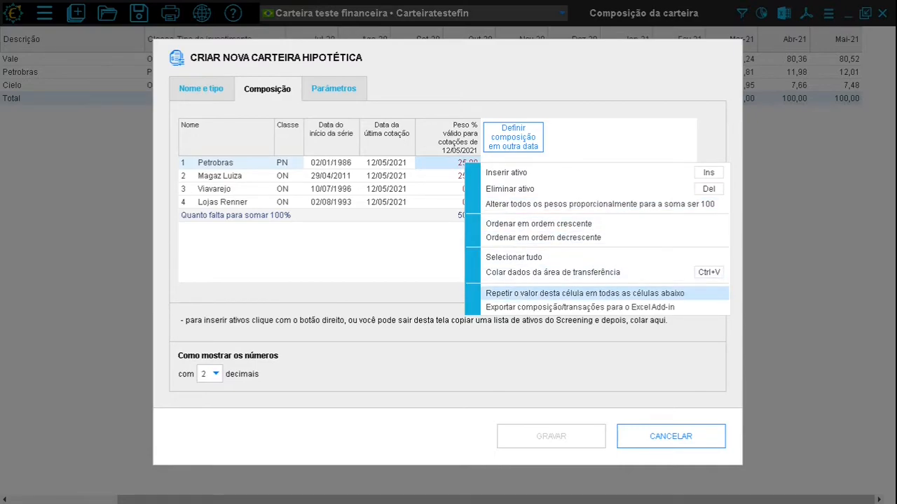
key("Return")
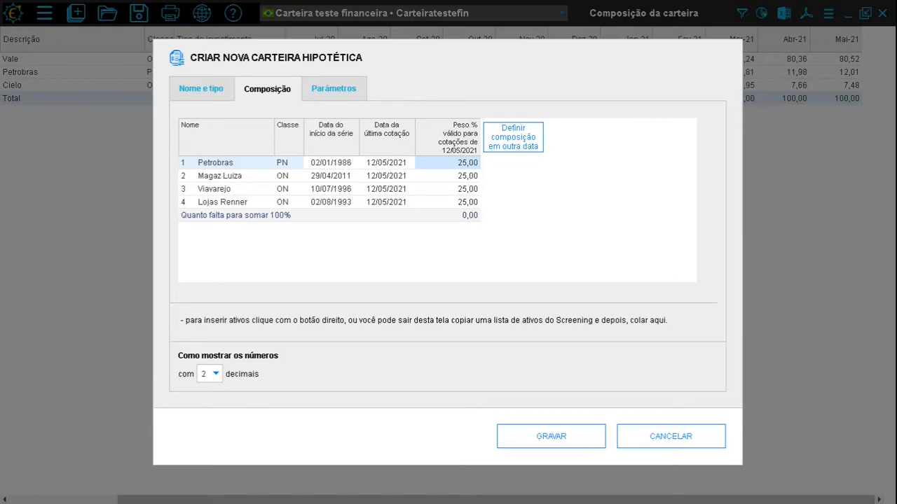
- Select the weight column and change its composition date to 05/01/2020
left_click_drag(448, 162, 448, 215)
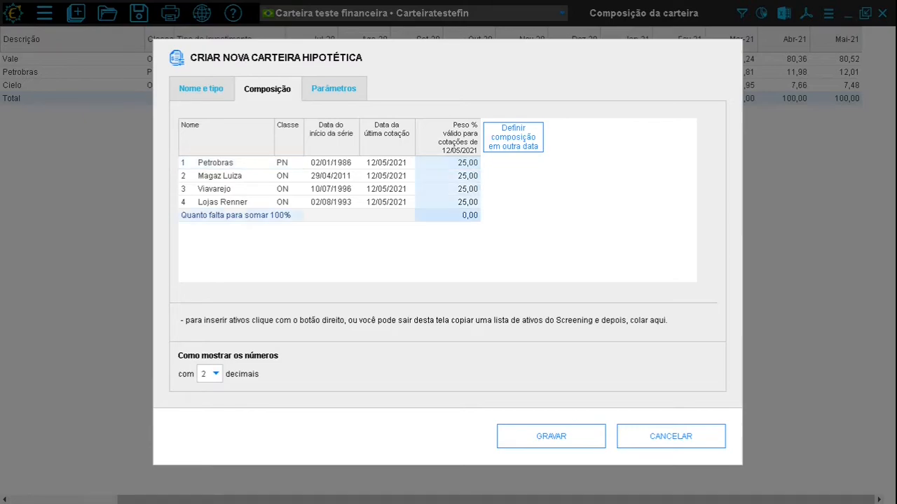
right_click(459, 145)
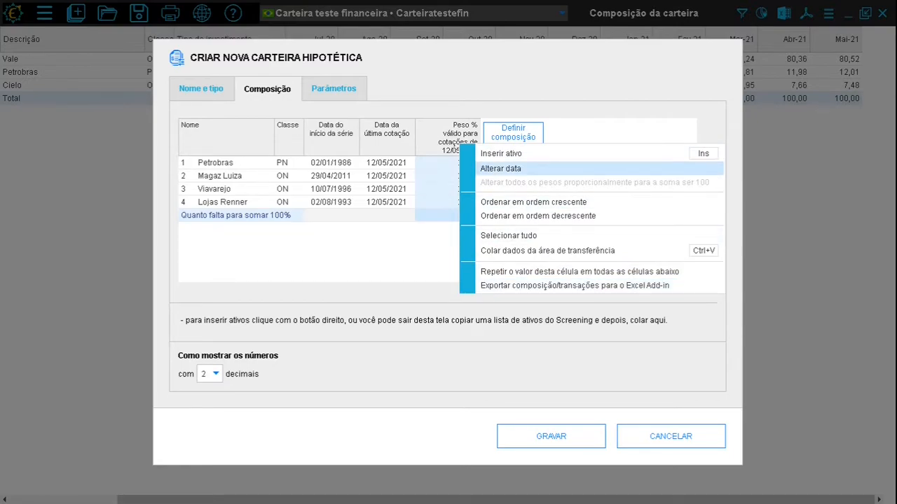
left_click(500, 168)
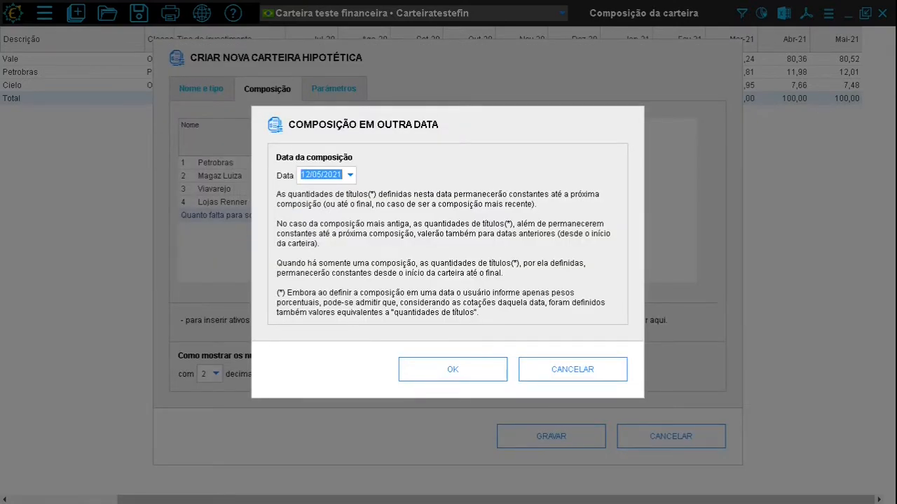
key("BackSpace")
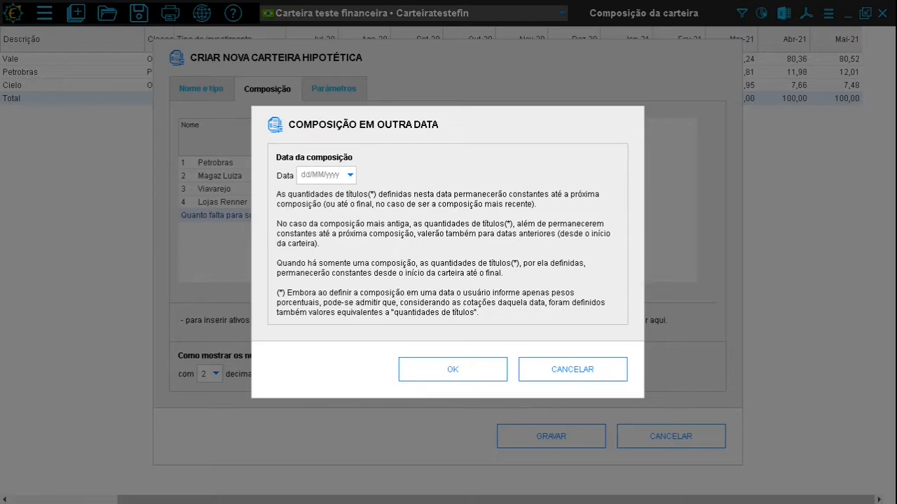
left_click(319, 175)
type("05/01/2020")
left_click(452, 369)
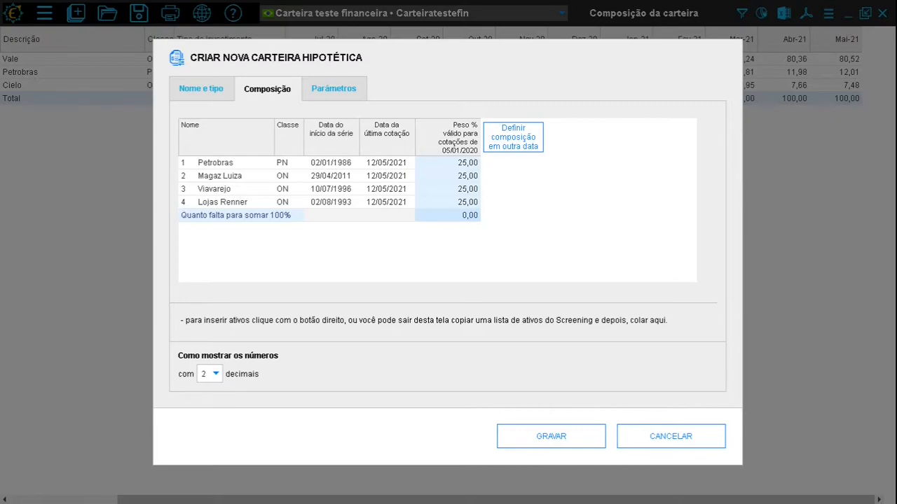
- Define a second composition dated 15/03/2020 and give all four assets a weight of 25%
left_click(513, 137)
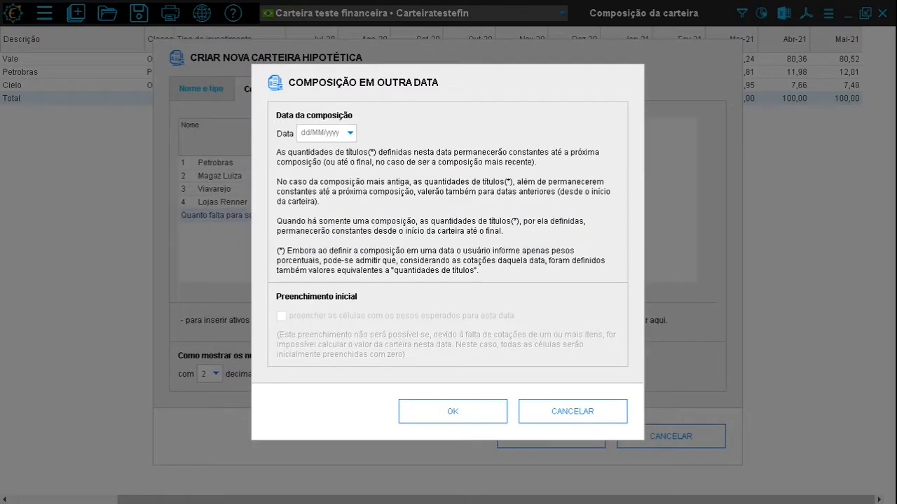
left_click(318, 133)
type("15/03/2020")
left_click(453, 411)
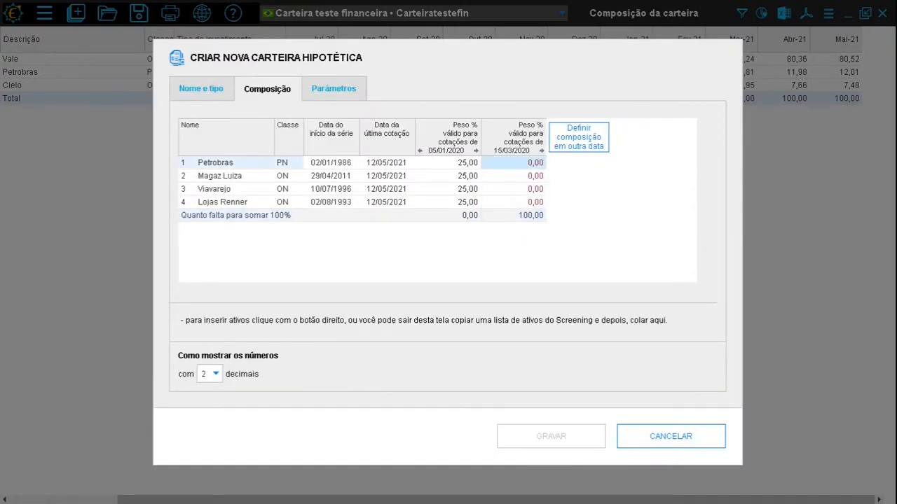
type("25")
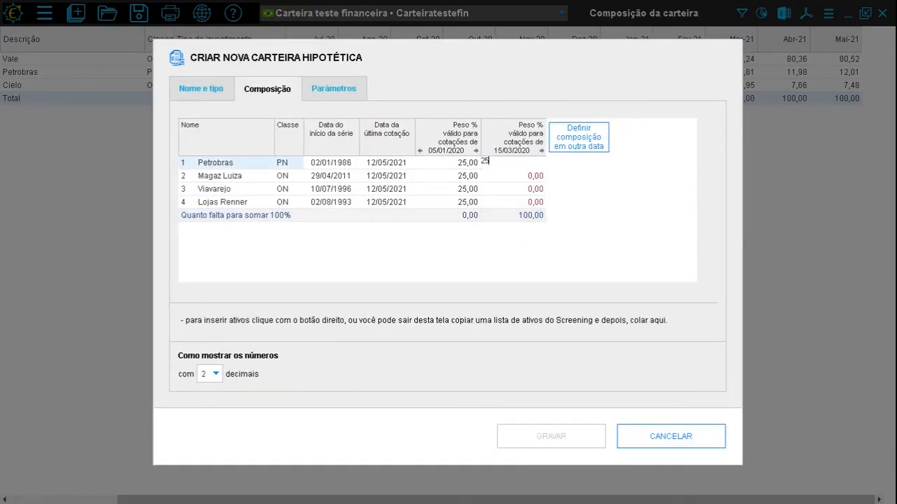
key("Return")
right_click(536, 162)
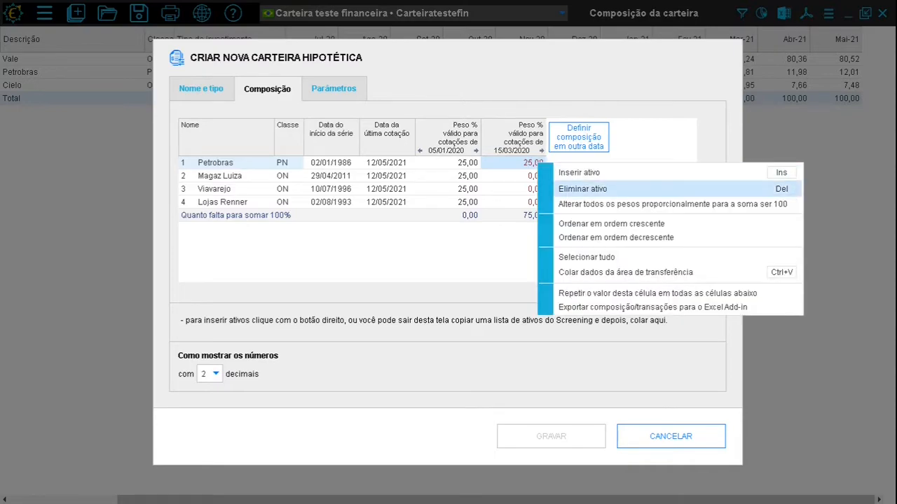
left_click(616, 293)
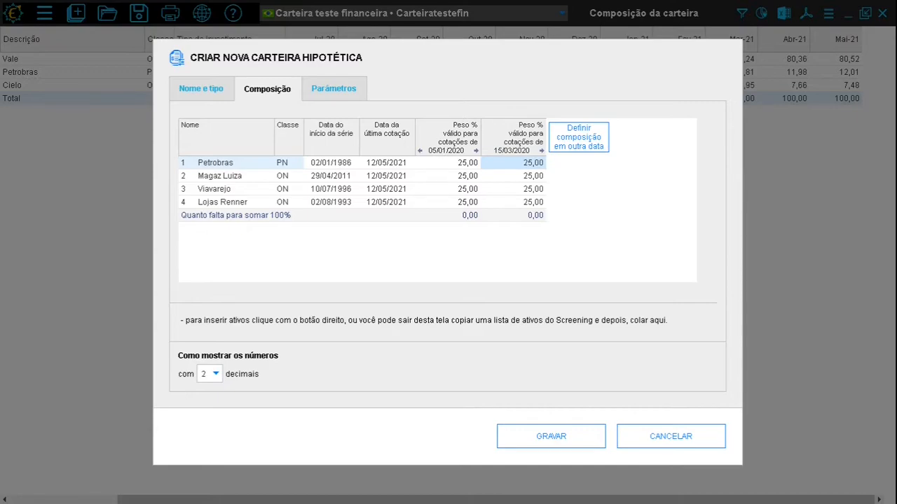
- Set Petrobras's weight to 0 in the 15/03/2020 composition and rescale all weights proportionally to total 100
left_click(522, 163)
key("Delete")
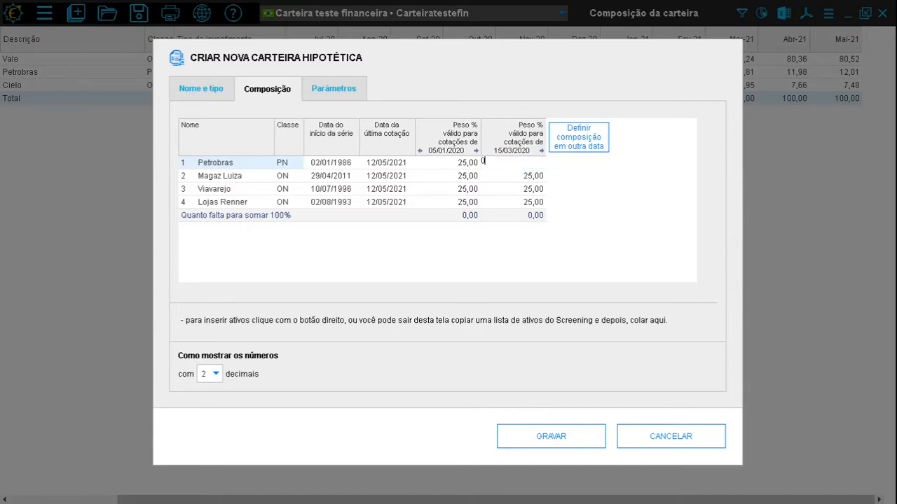
key("Return")
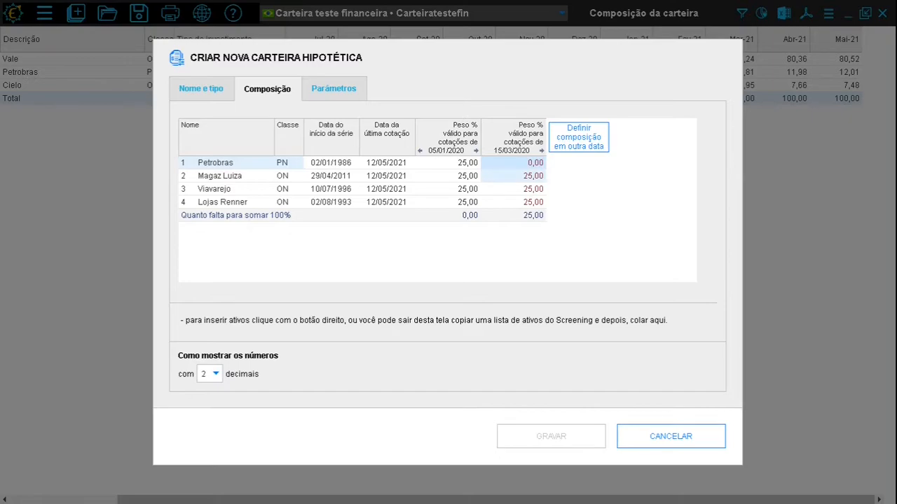
right_click(528, 176)
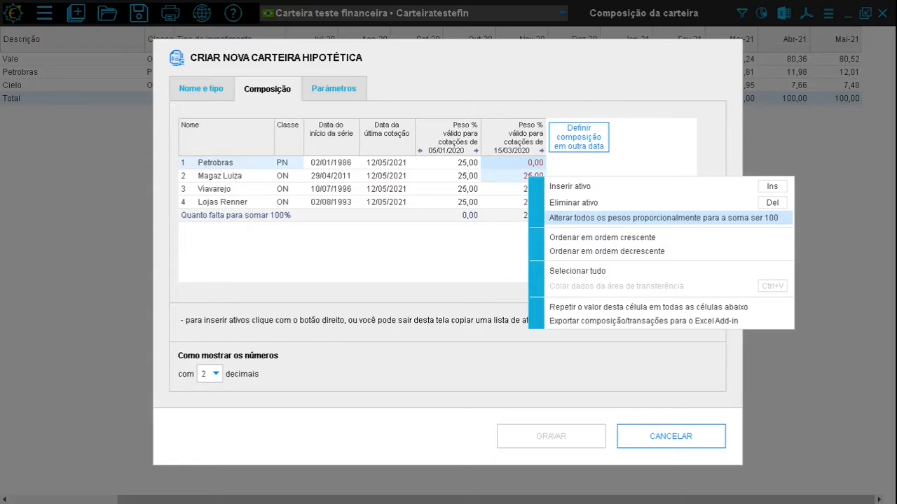
left_click(663, 218)
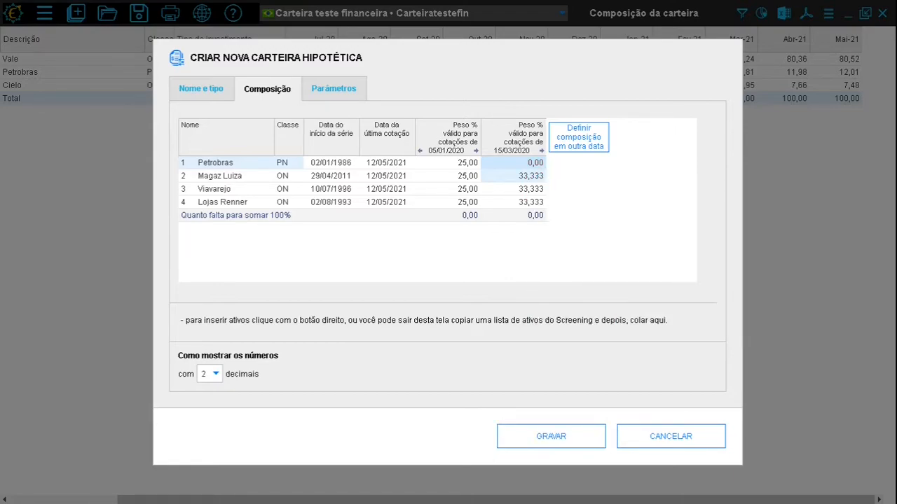
right_click(330, 241)
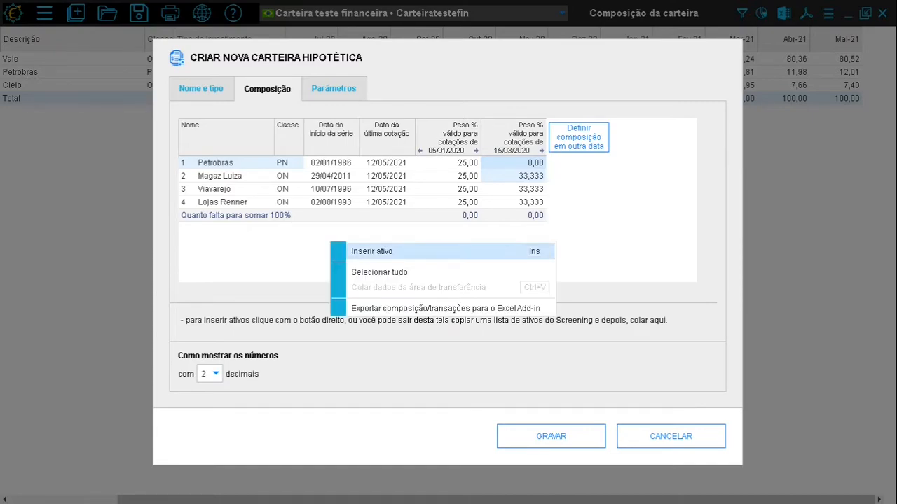
left_click(624, 235)
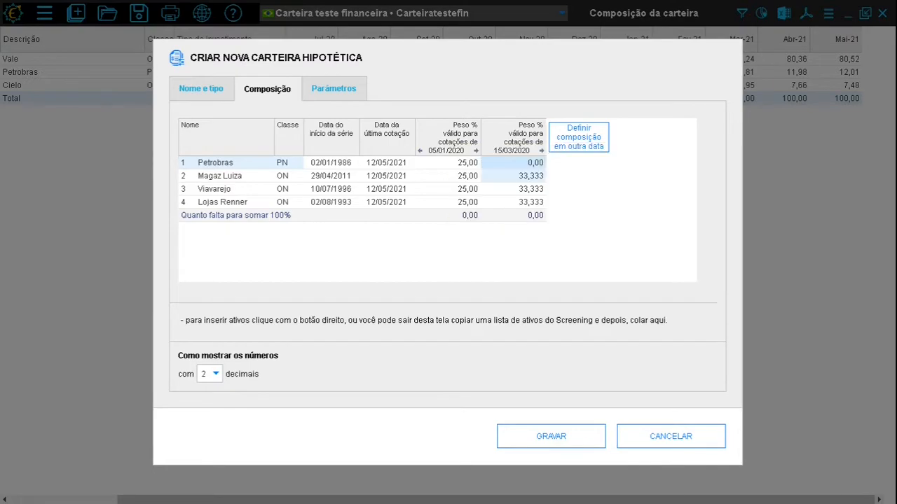
- Start the portfolio's series on the date for which the first composition is defined and save the percentage portfolio
left_click(333, 89)
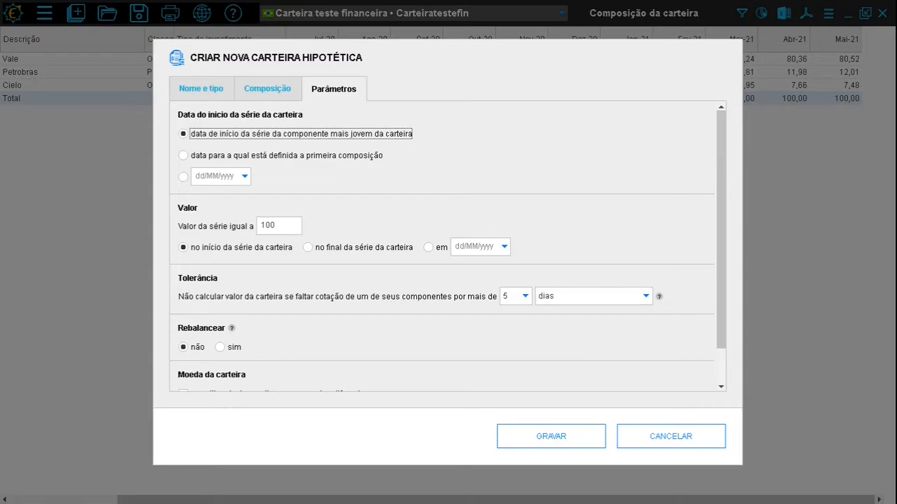
left_click(267, 89)
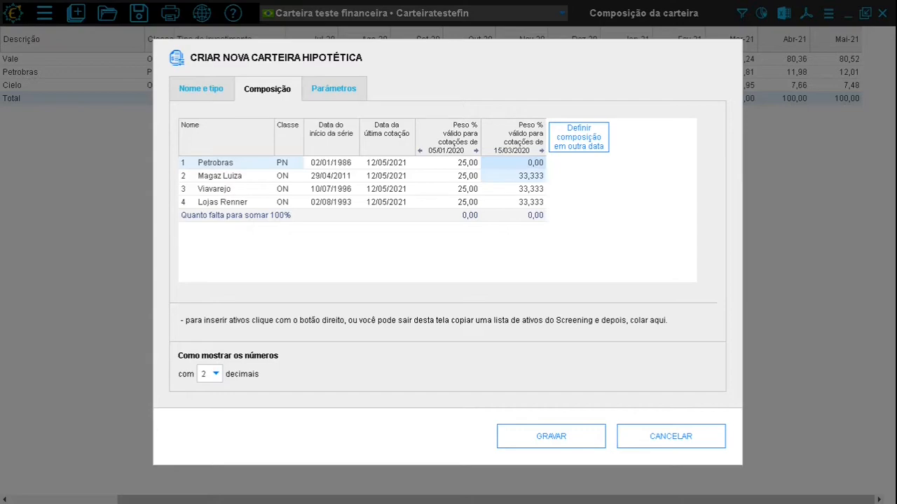
left_click(334, 89)
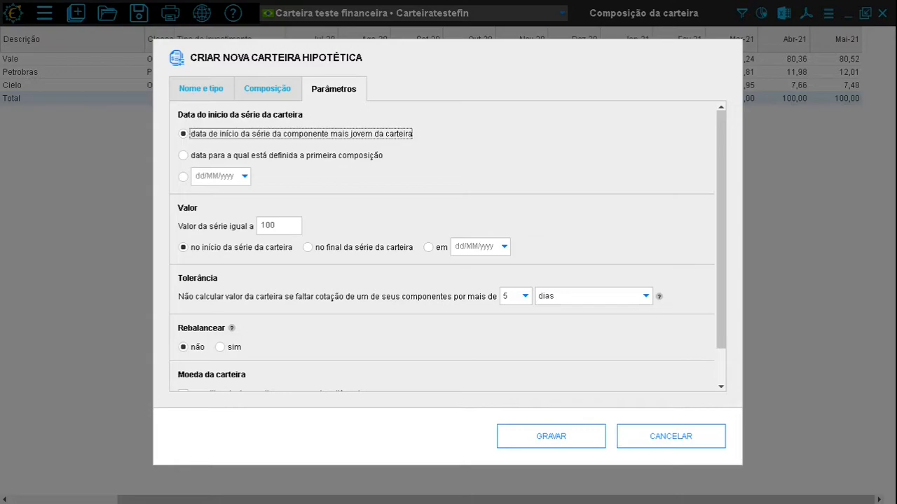
left_click(267, 89)
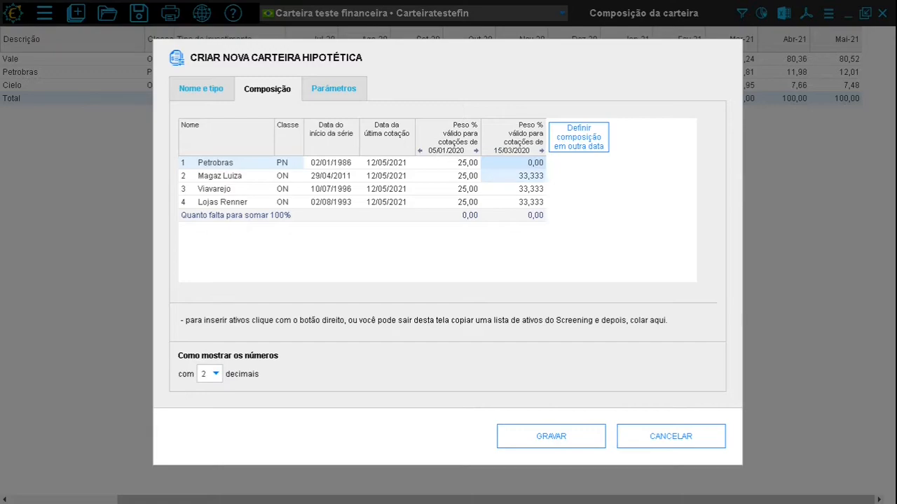
left_click(334, 89)
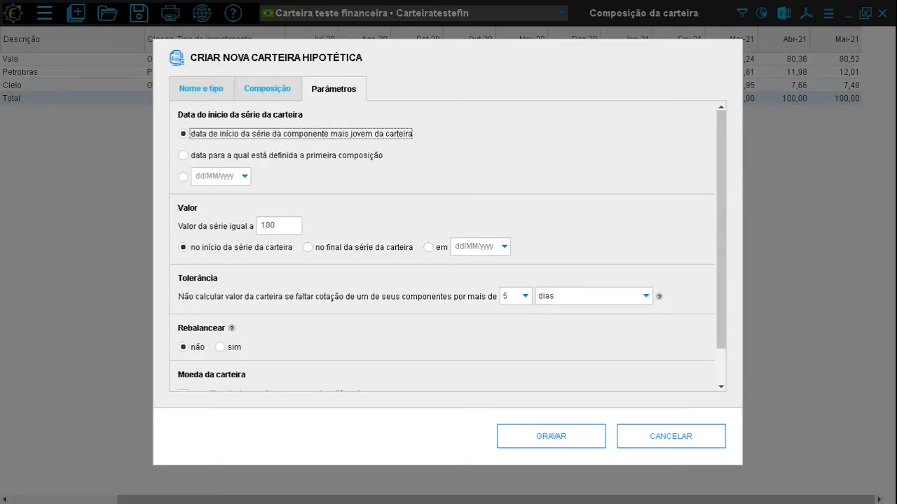
left_click(183, 155)
left_click(267, 89)
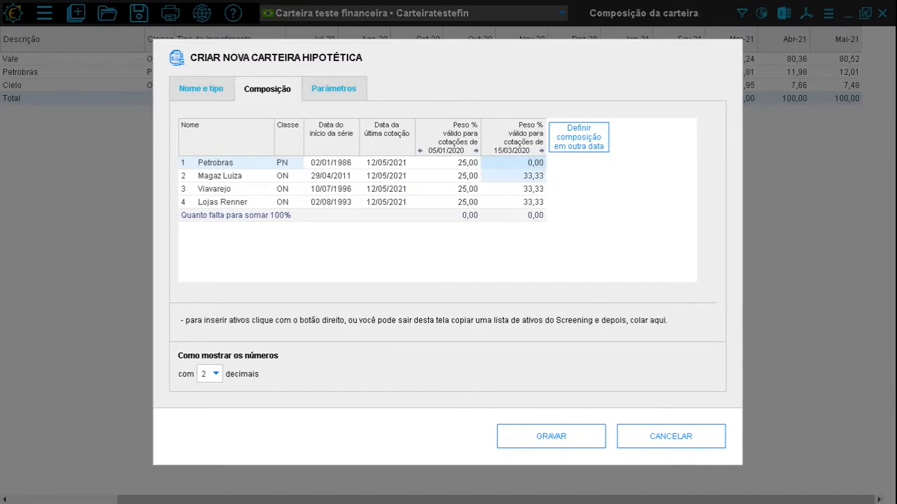
left_click(333, 89)
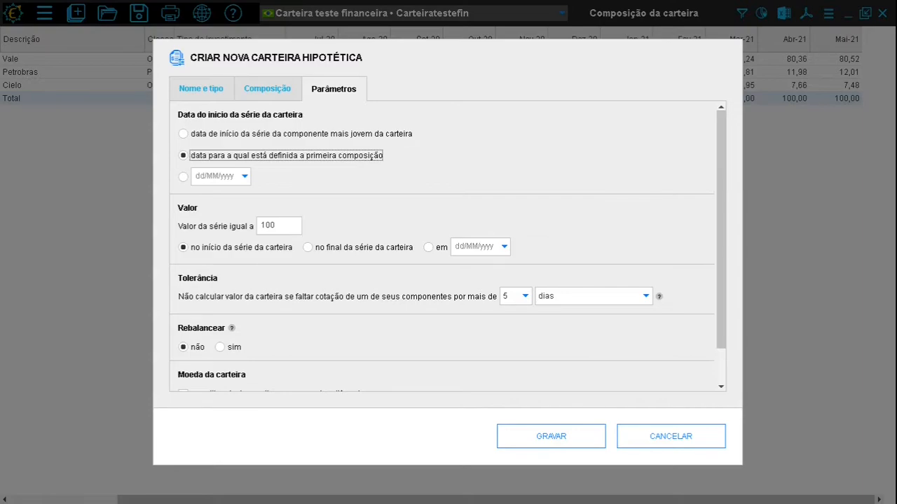
scroll(372, 155, "down", 2)
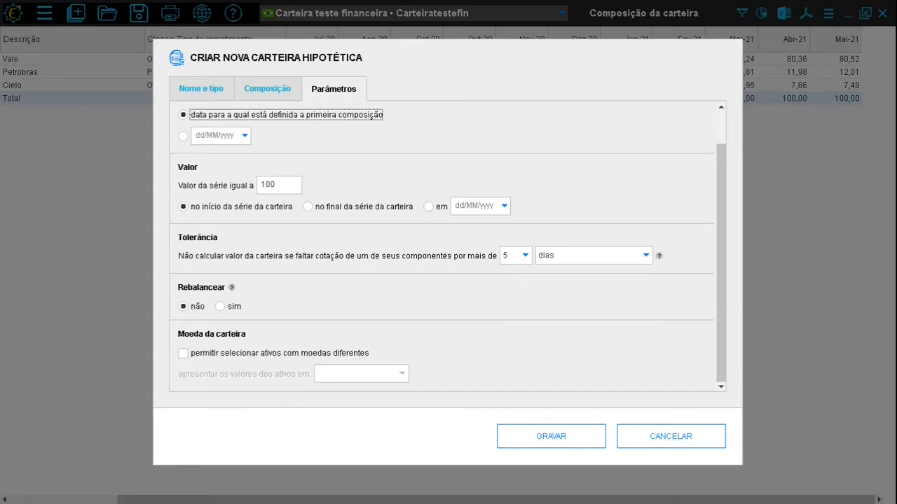
mouse_move(231, 287)
left_click(550, 436)
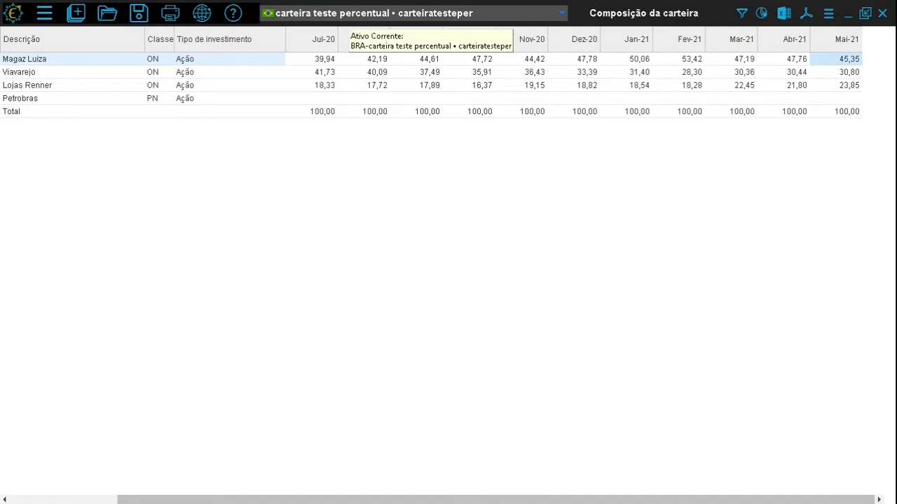
left_click(349, 14)
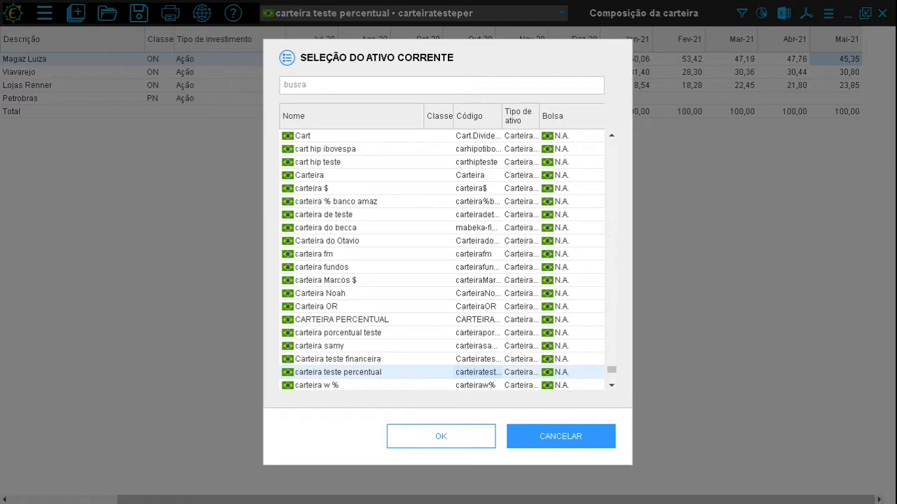
left_click(560, 436)
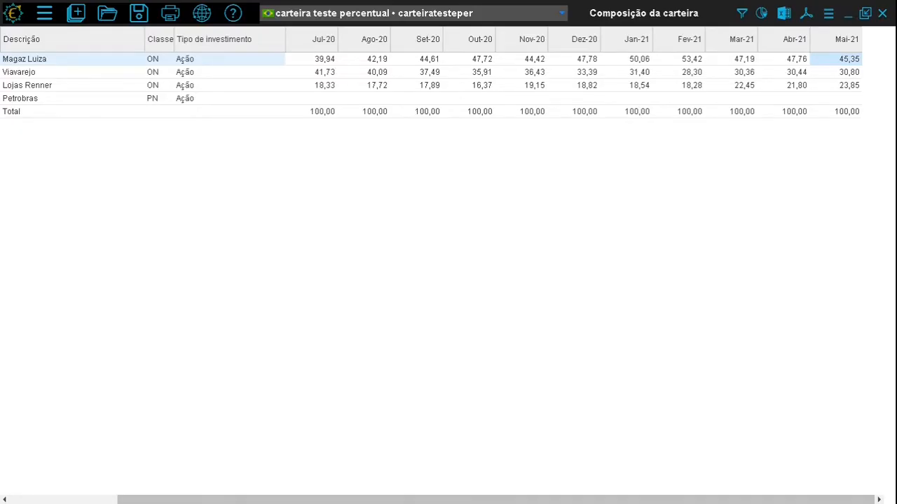
- Start a new hypothetical portfolio of type Fator named "115% CDI"
left_click(828, 13)
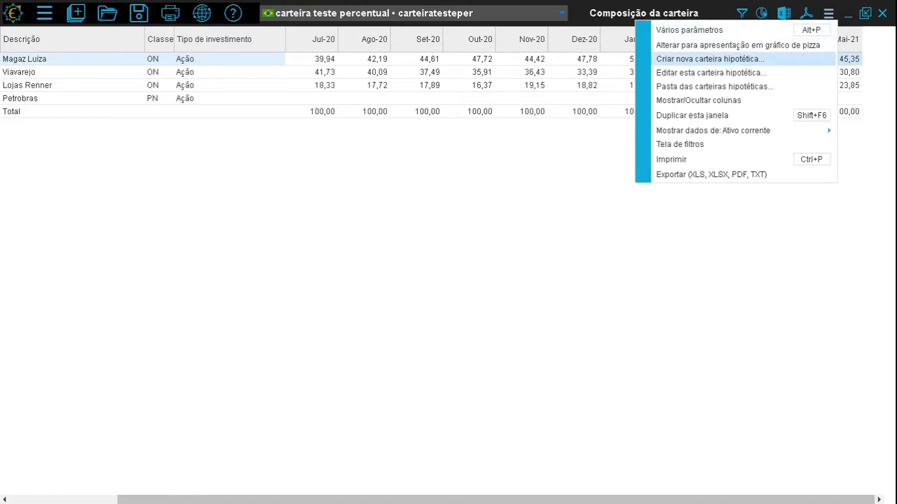
left_click(710, 59)
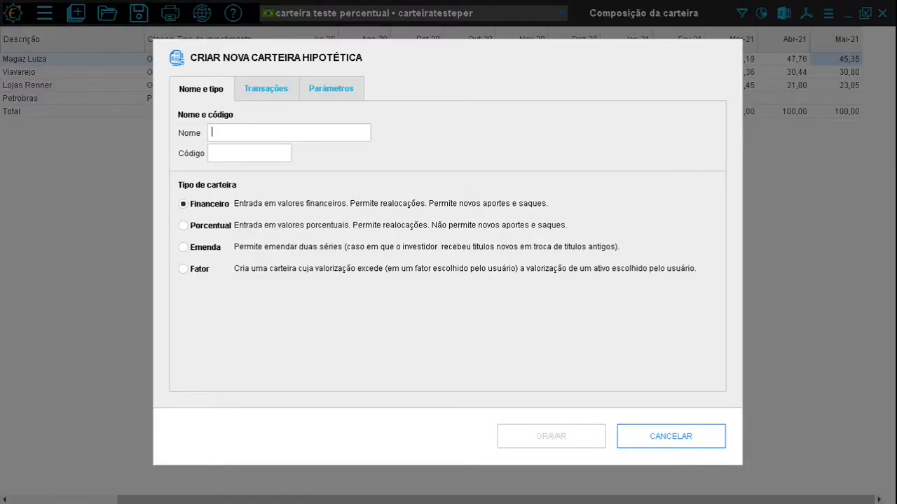
left_click(184, 269)
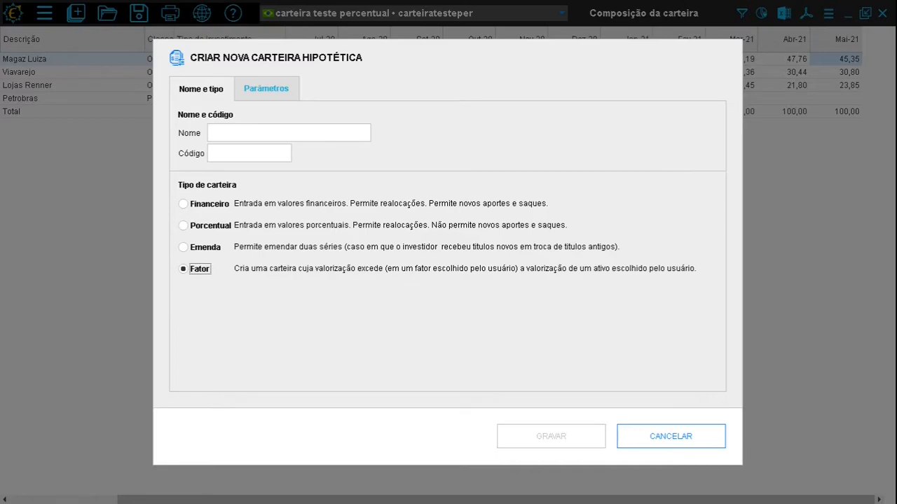
left_click(259, 133)
type("115% CDI")
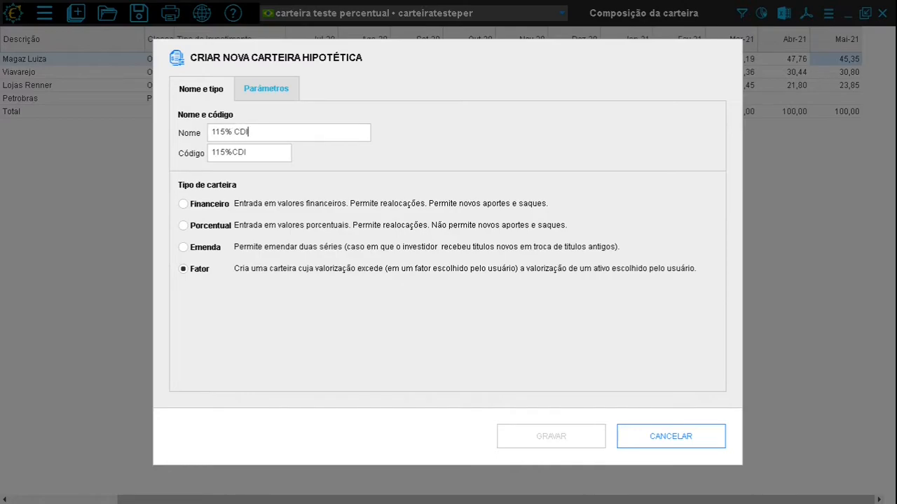
- Base the portfolio on the accumulated CDI index with daily variations of 115% of the asset's, and save it
left_click(267, 89)
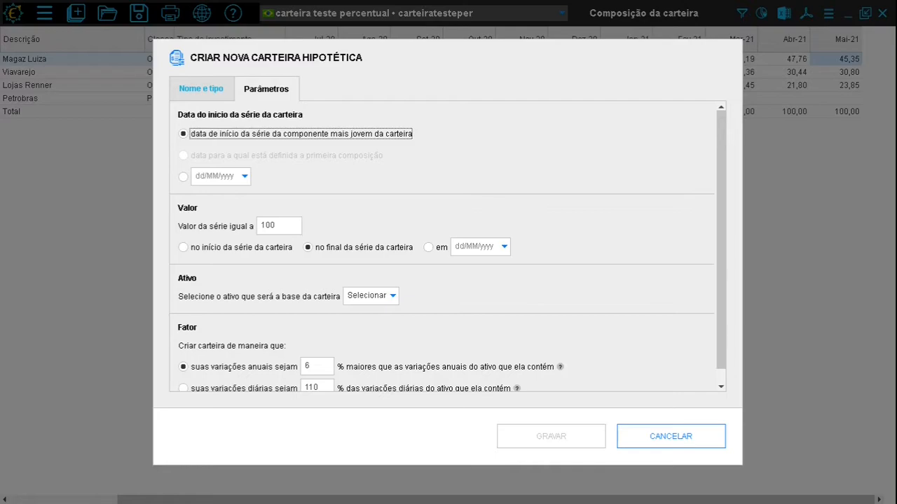
type("cdi")
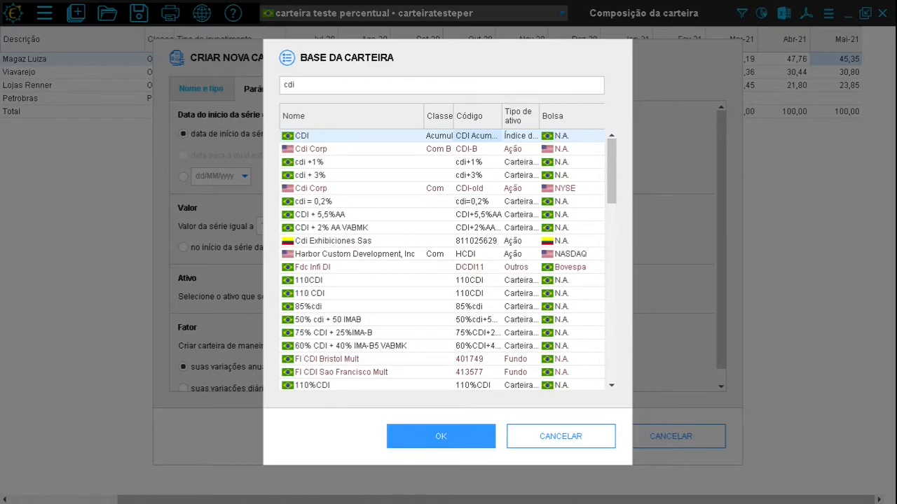
left_click(441, 437)
scroll(447, 246, "down", 1)
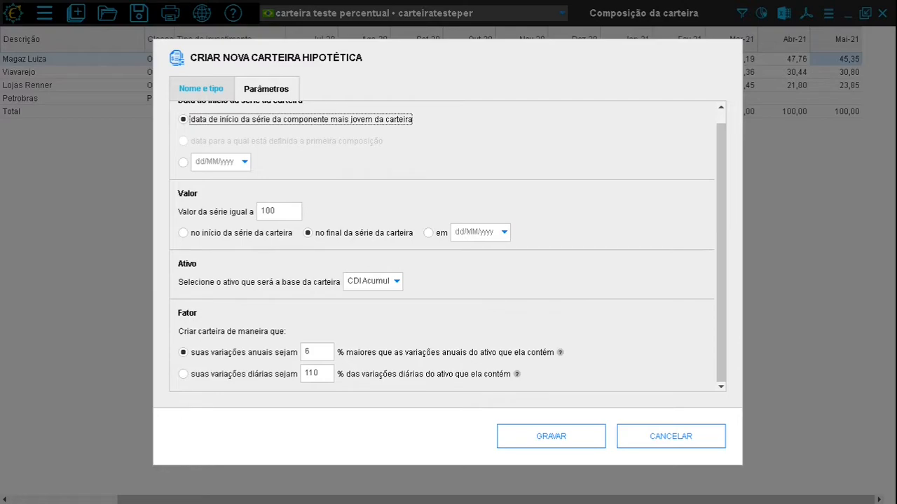
left_click(184, 374)
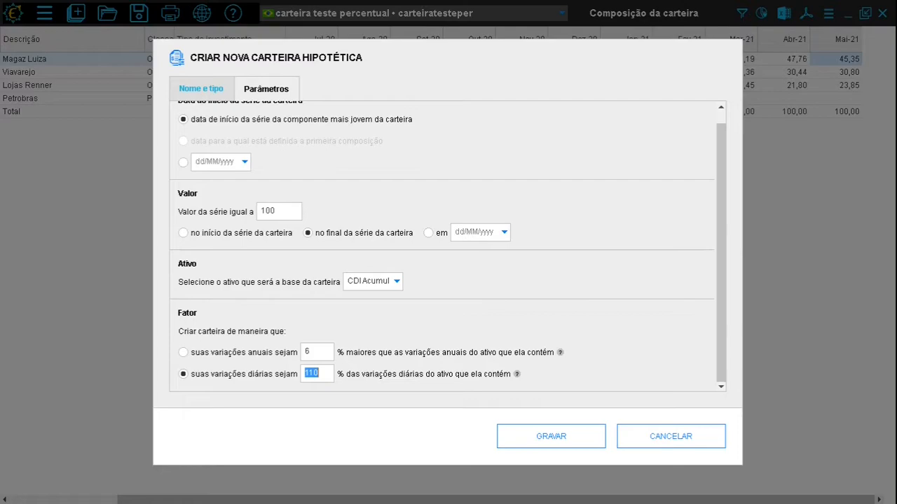
type("115")
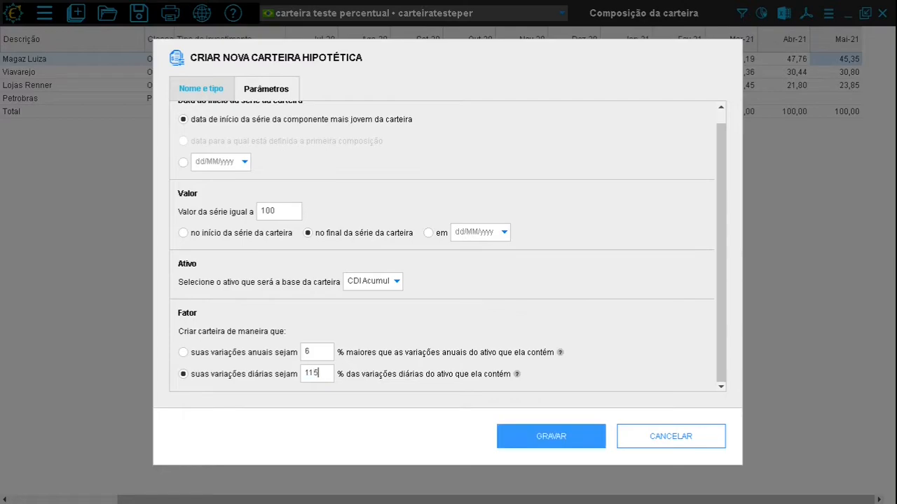
left_click(550, 436)
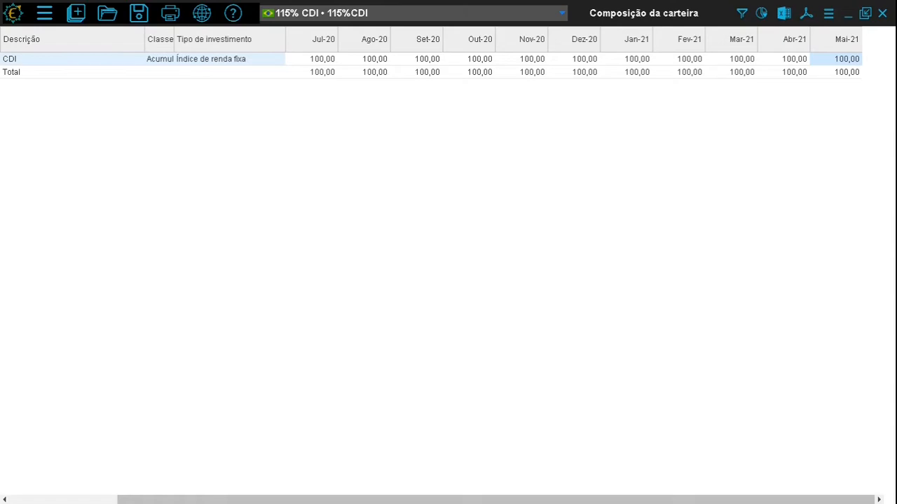
- Start another hypothetical portfolio of type Emenda named "Pao de acucar"
left_click(828, 13)
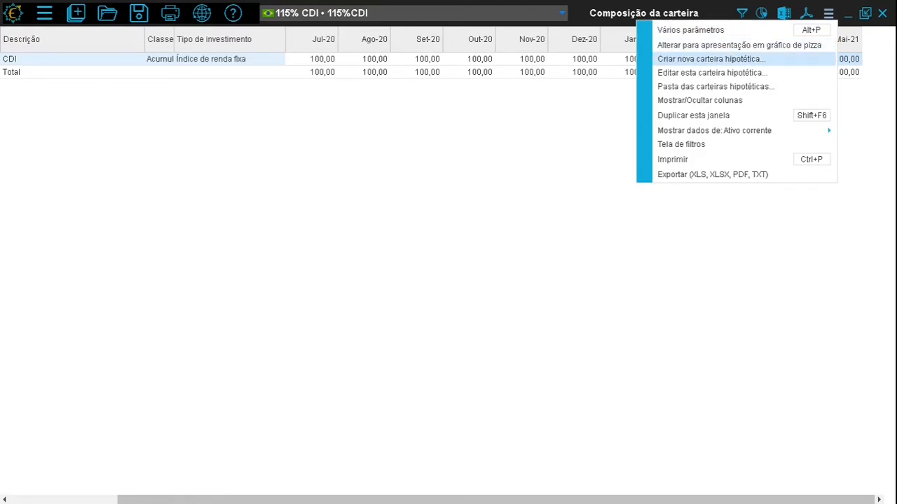
left_click(711, 59)
left_click(183, 247)
left_click(225, 133)
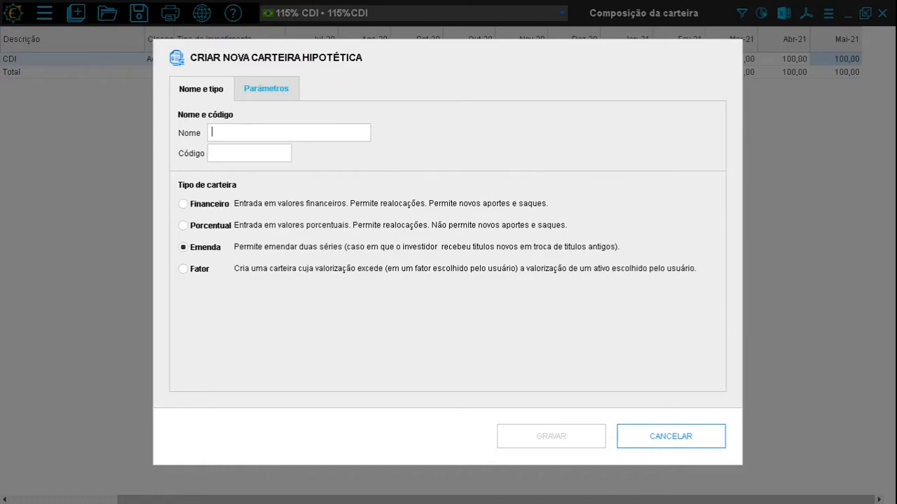
type("Pao de acu")
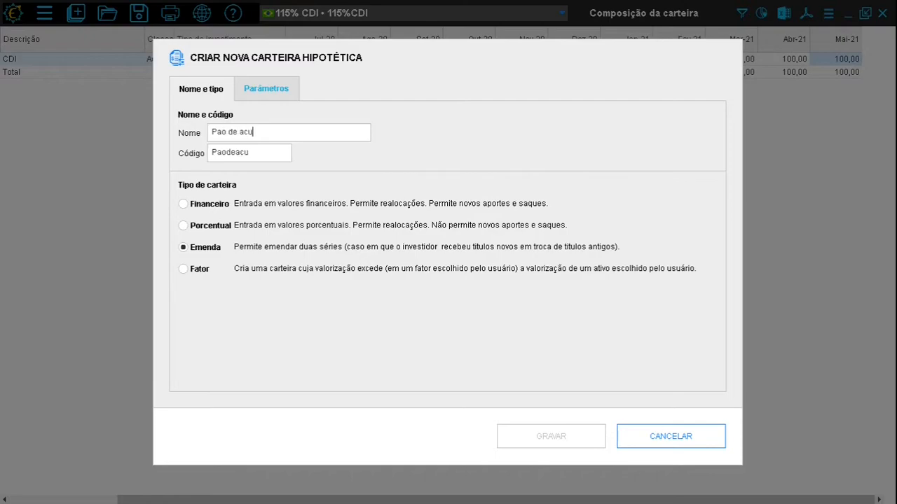
type("car")
- Set PCAR4 as the old security and PCAR3 as the new one for the spliced series, and save the portfolio
left_click(266, 89)
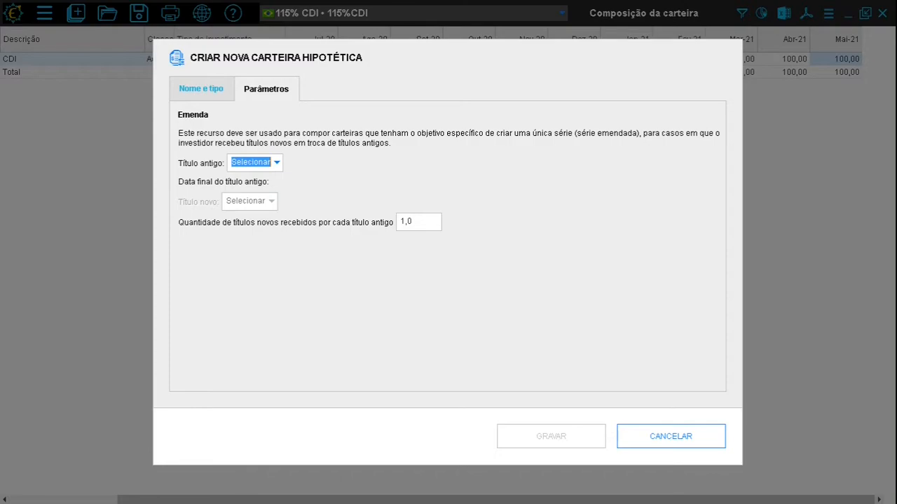
left_click(276, 162)
type("pcar4")
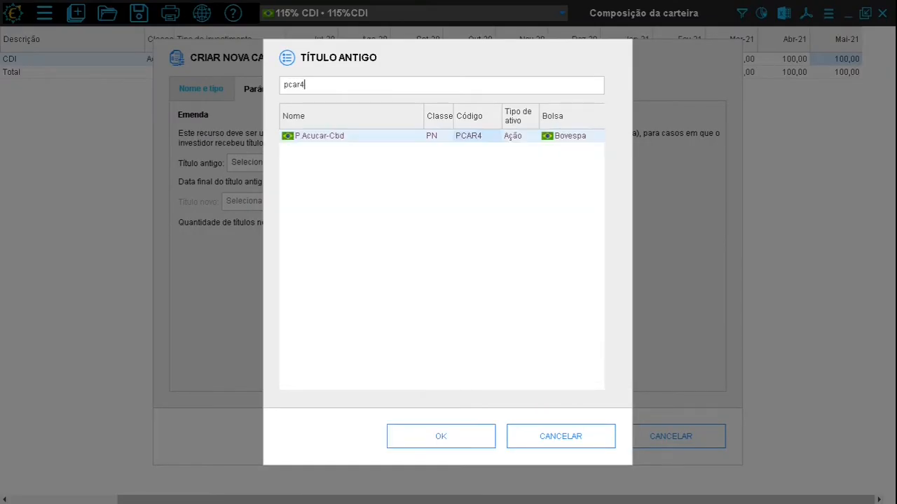
key("Return")
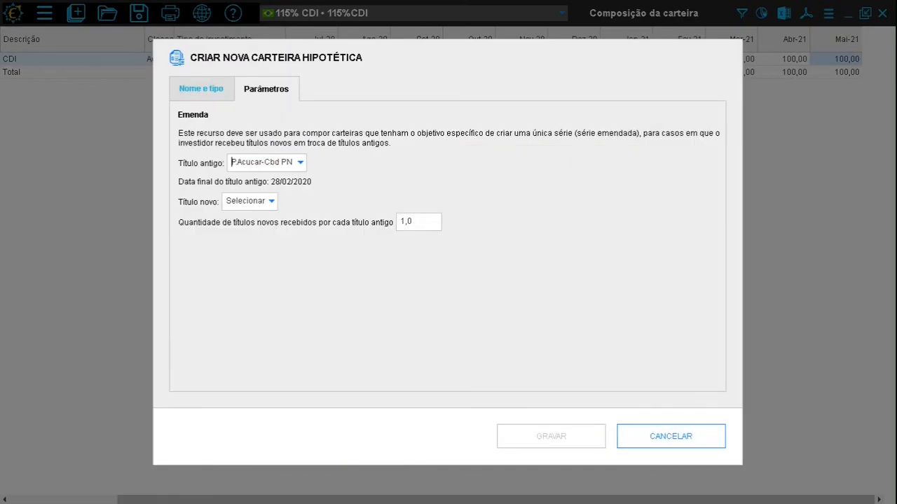
left_click(249, 201)
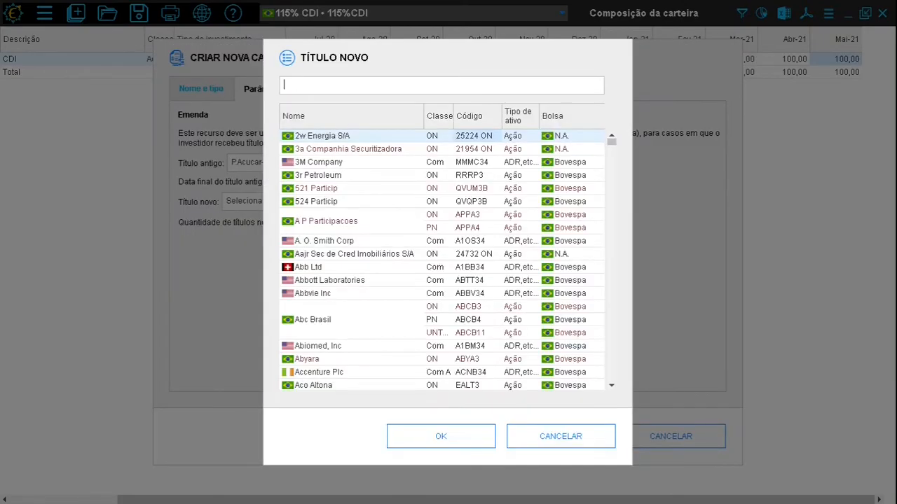
type("pcar3")
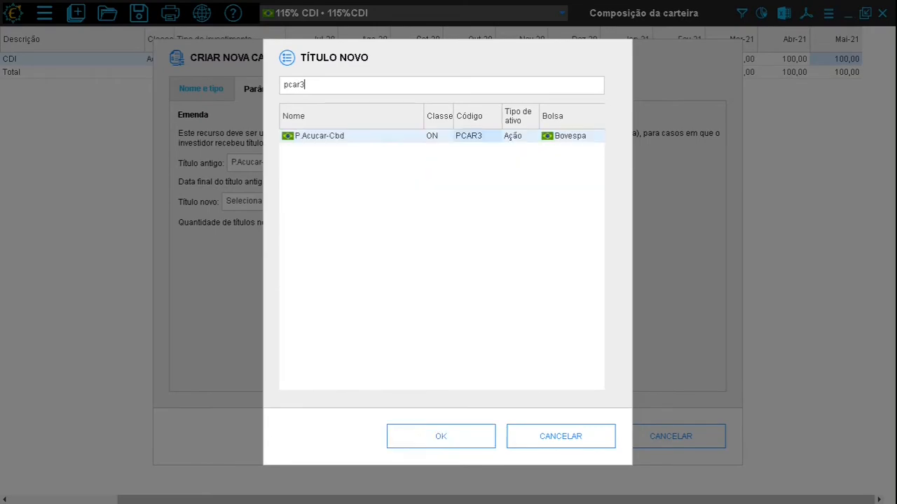
key("Return")
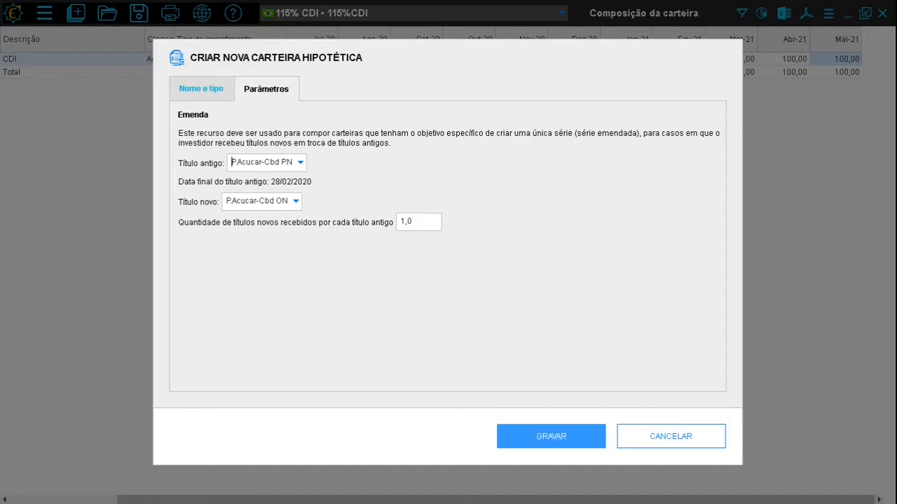
left_click(551, 436)
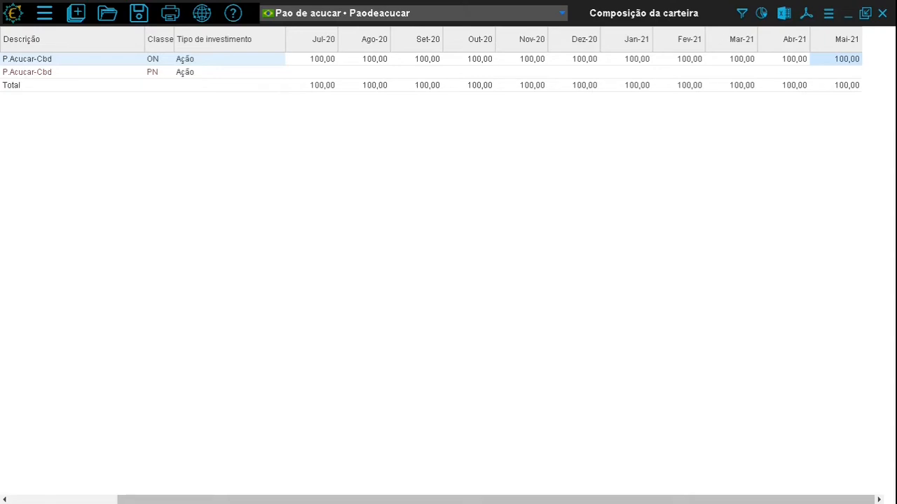
- Make "Carteira teste financeira" the current asset and select its monthly composition values from Jul-20 to Mai-21, including the totals
type("carteira")
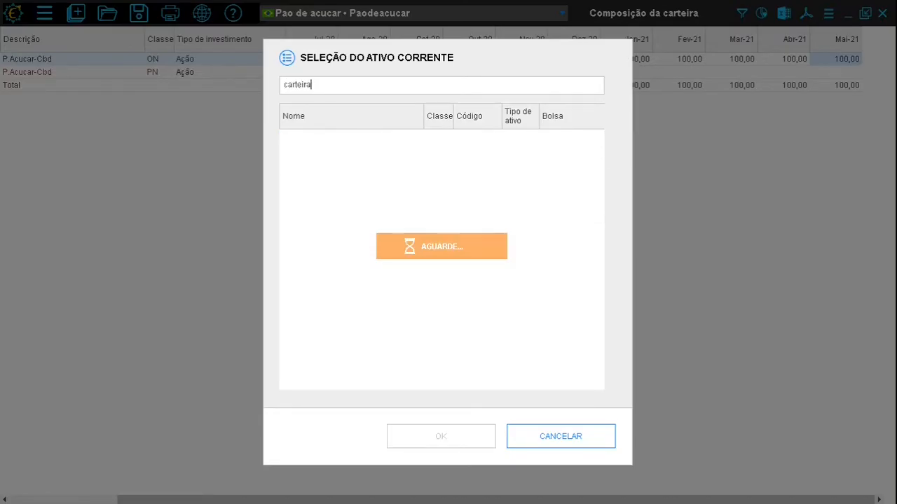
type(" test")
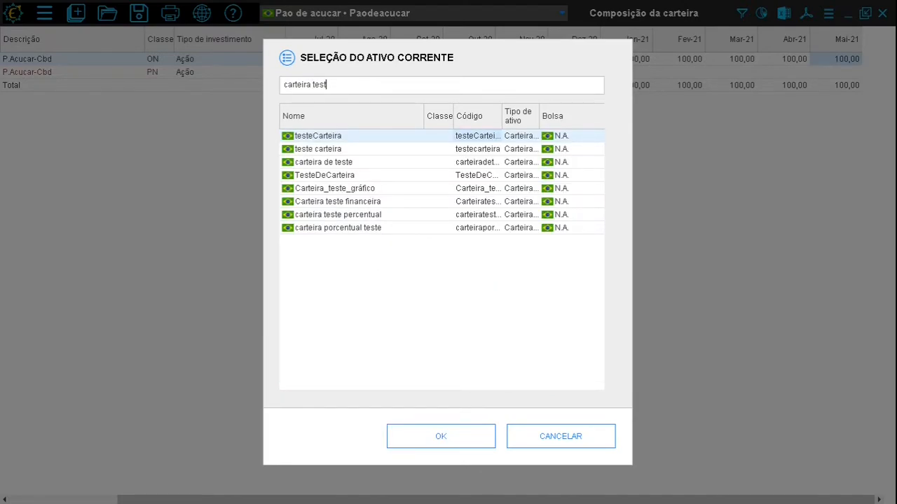
left_click(337, 201)
left_click(441, 437)
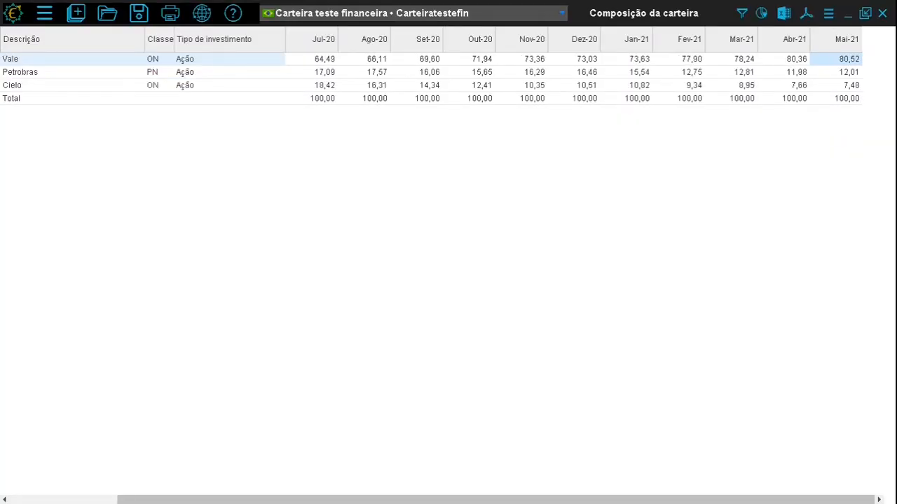
left_click_drag(846, 59, 312, 99)
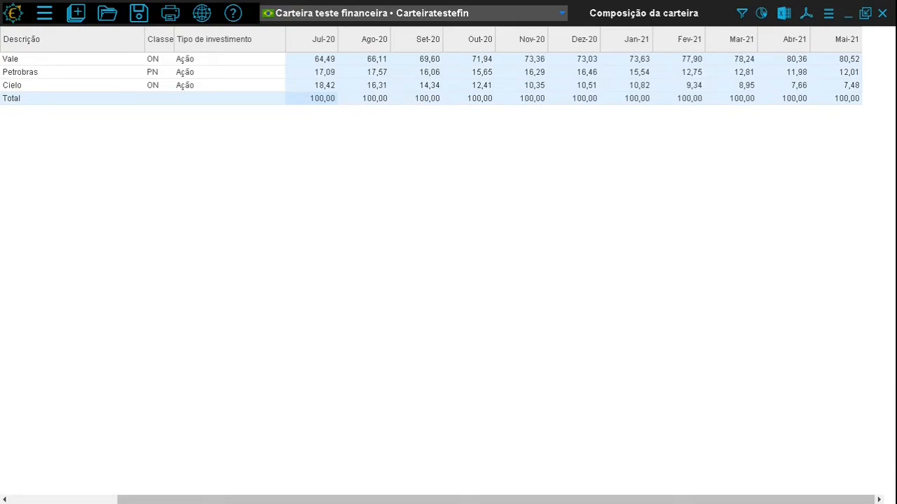
- Present the portfolio composition as valor $ in unidades and select the monthly values from Jul-20 to Mai-21, including the totals
left_click_drag(312, 99, 844, 99)
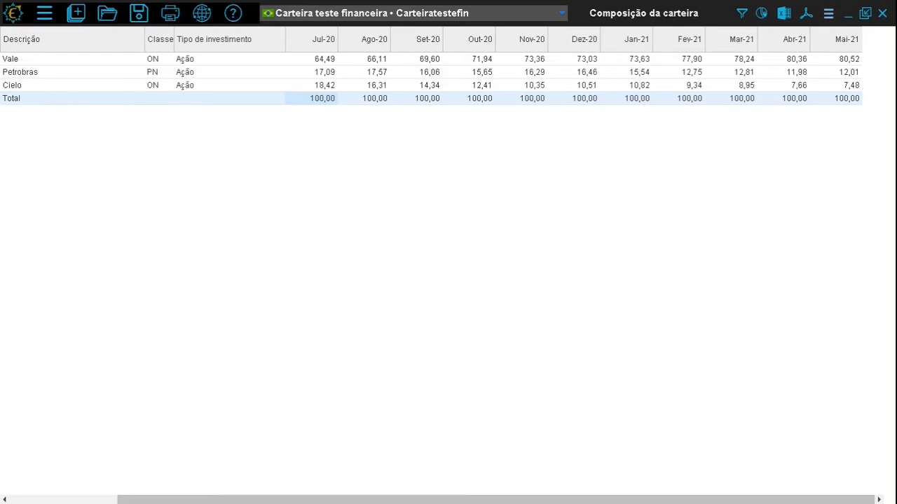
left_click(828, 14)
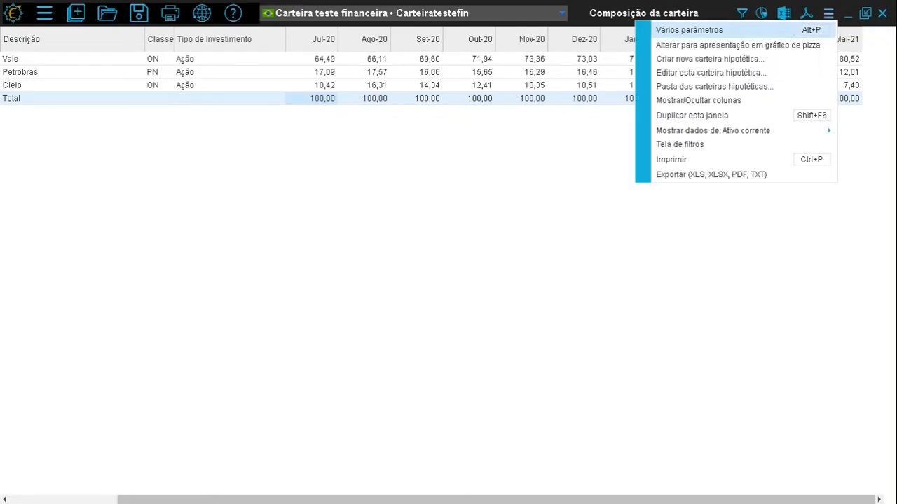
left_click(689, 30)
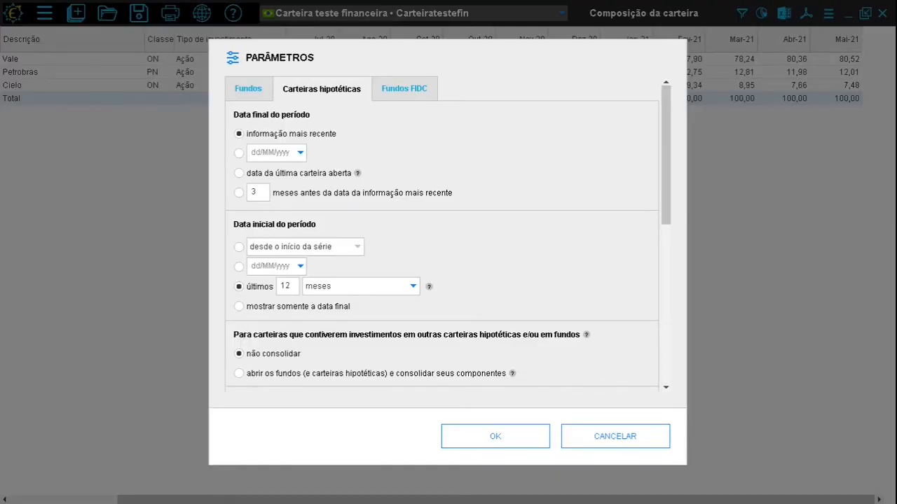
scroll(441, 246, "down", 10)
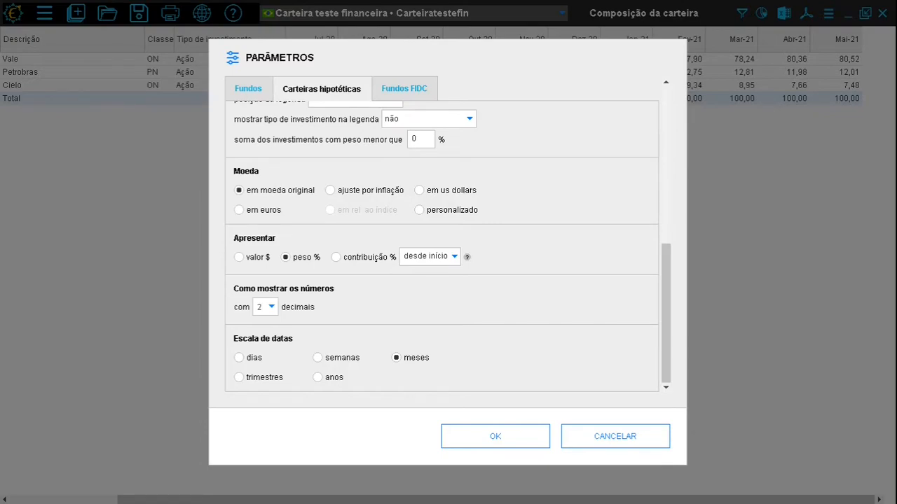
left_click(240, 257)
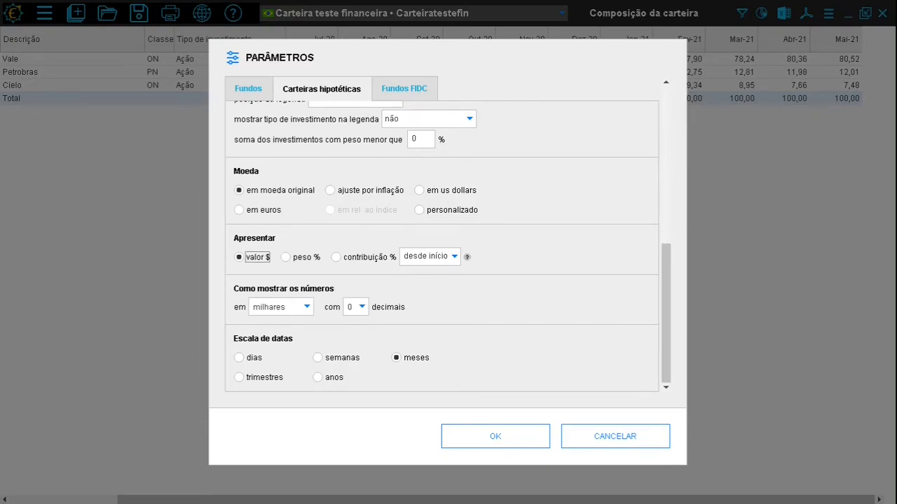
left_click(306, 306)
left_click(306, 307)
left_click(306, 307)
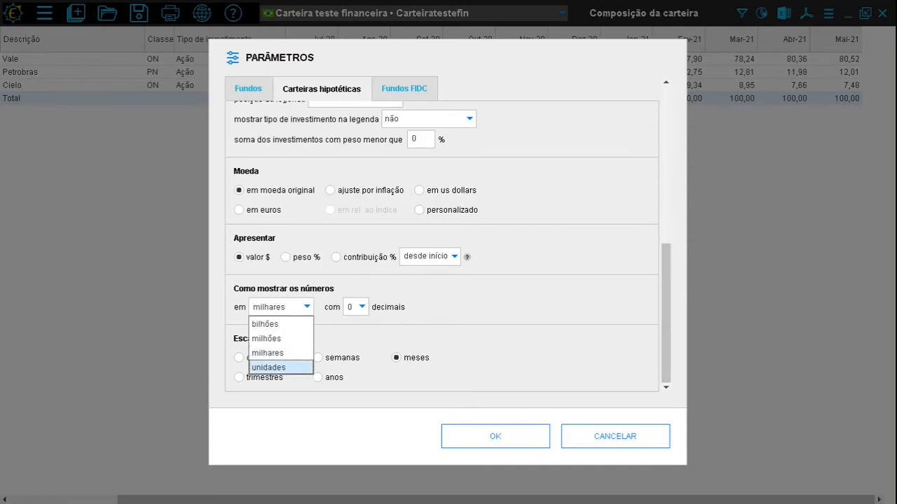
left_click(270, 368)
left_click(495, 436)
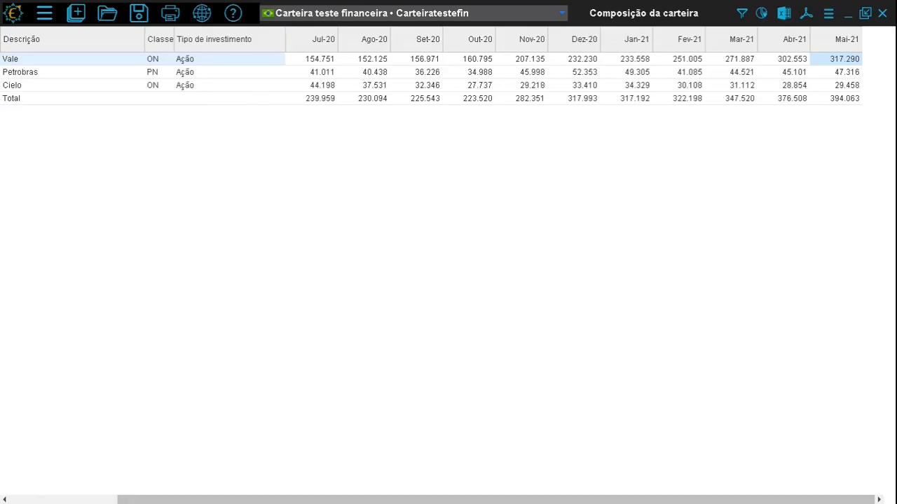
left_click_drag(844, 60, 313, 99)
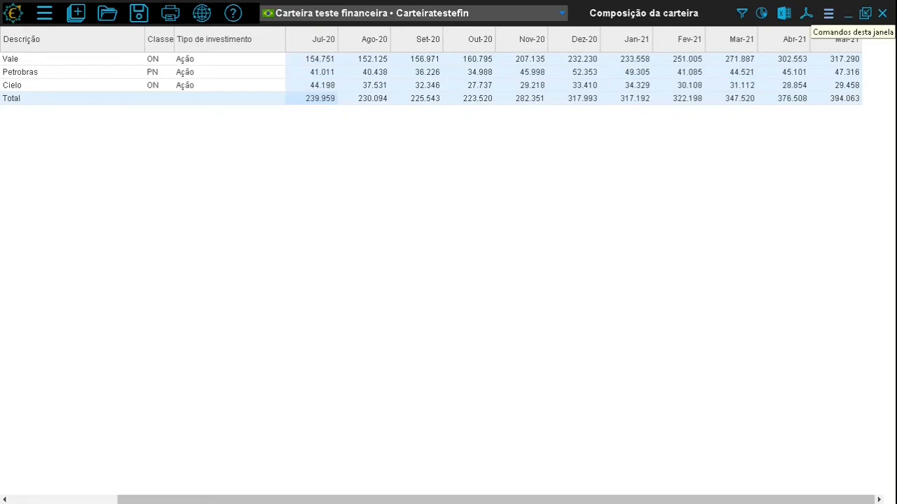
- Present the composition as contribuição % desde início, keeping 2 decimals and the monthly date scale
left_click(829, 12)
left_click(690, 30)
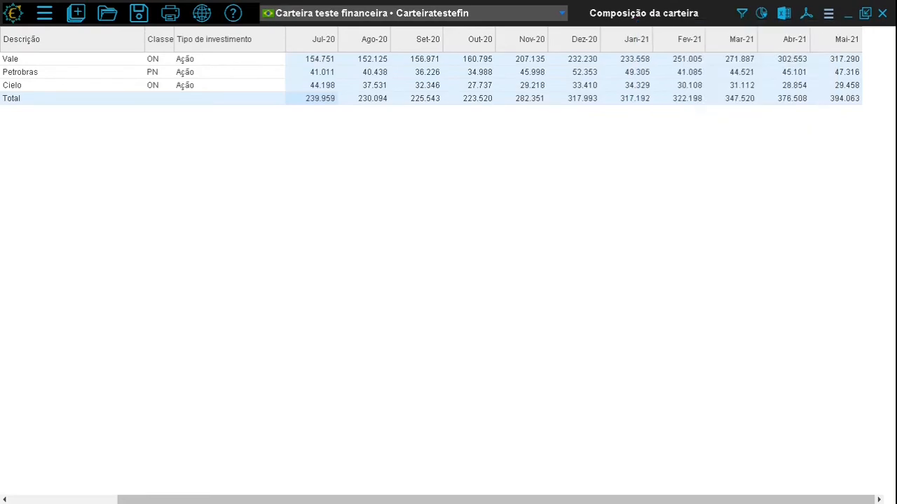
scroll(441, 246, "down", 10)
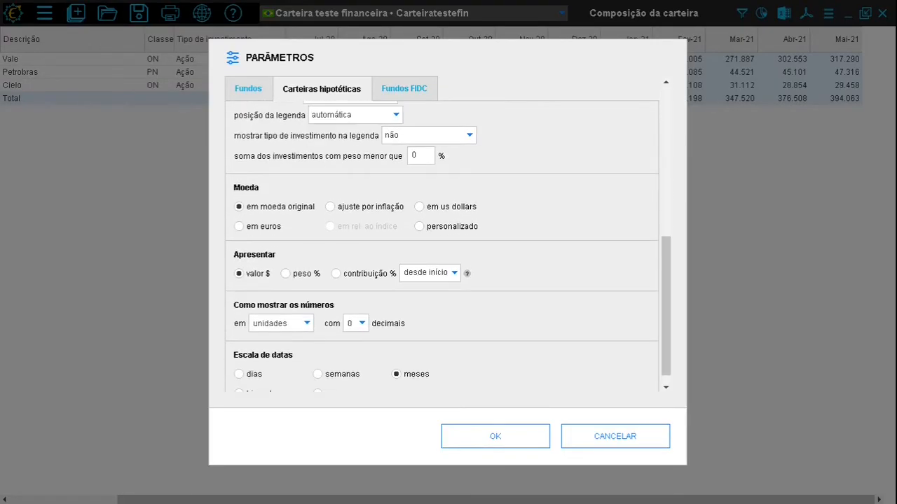
left_click(377, 259)
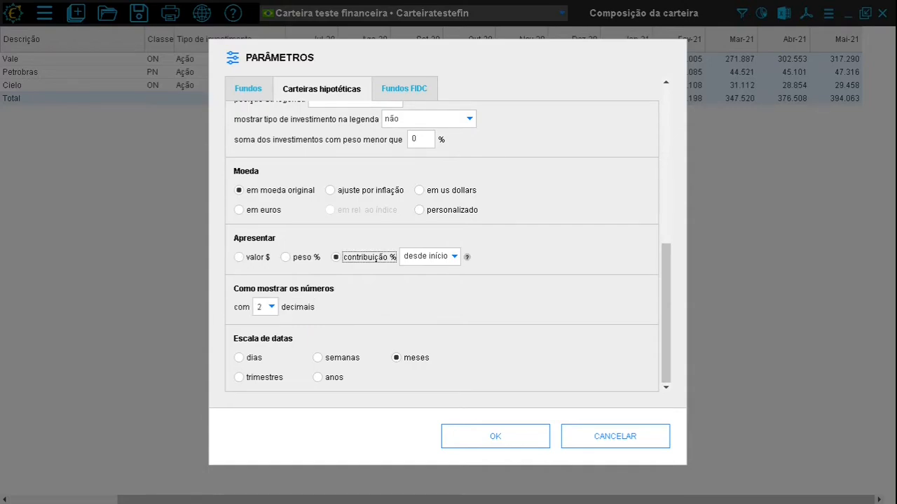
left_click(270, 307)
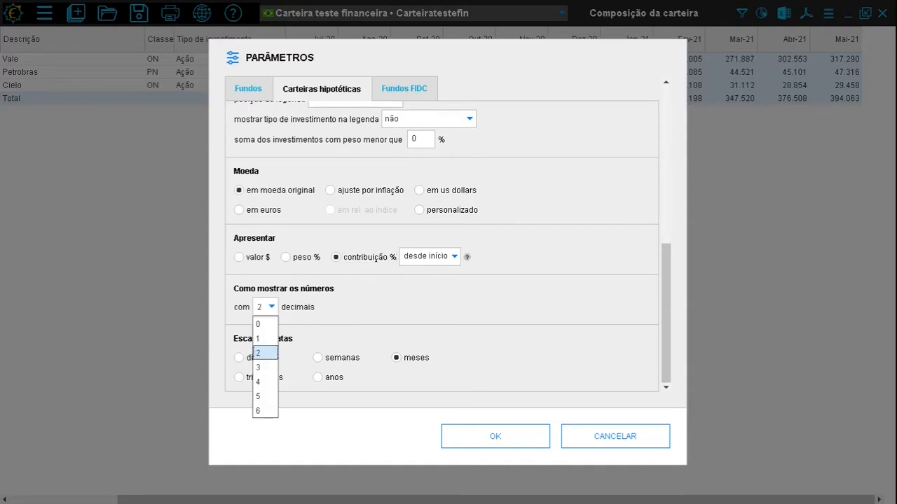
left_click(270, 306)
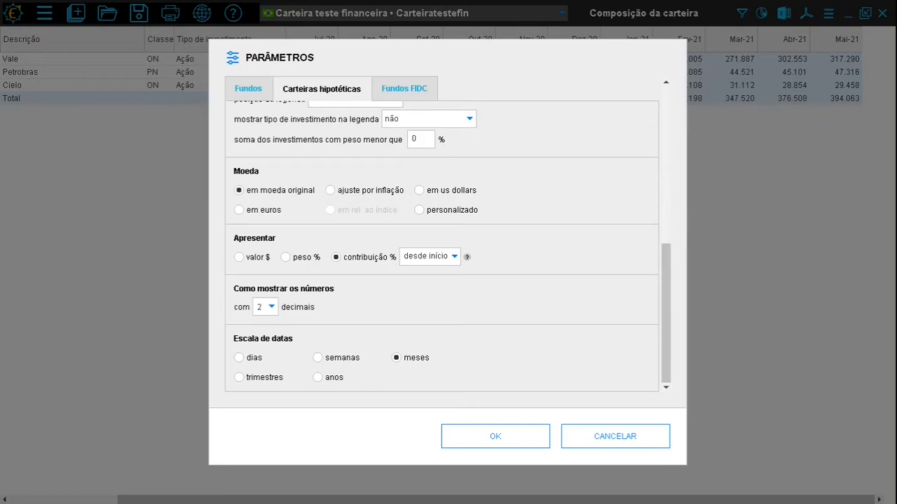
key("Return")
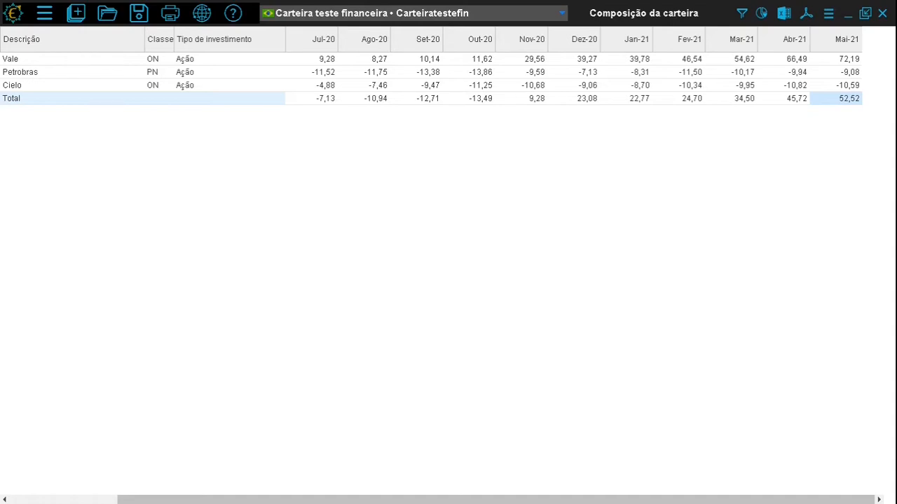
- Examine the Mai-21 contributions since the start of Vale, Petrobras and Cielo one by one
left_click(835, 59)
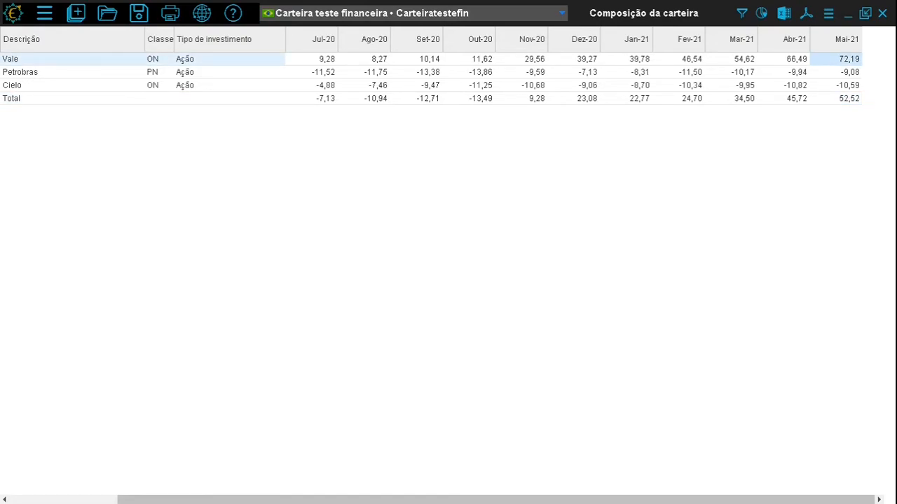
left_click(836, 72)
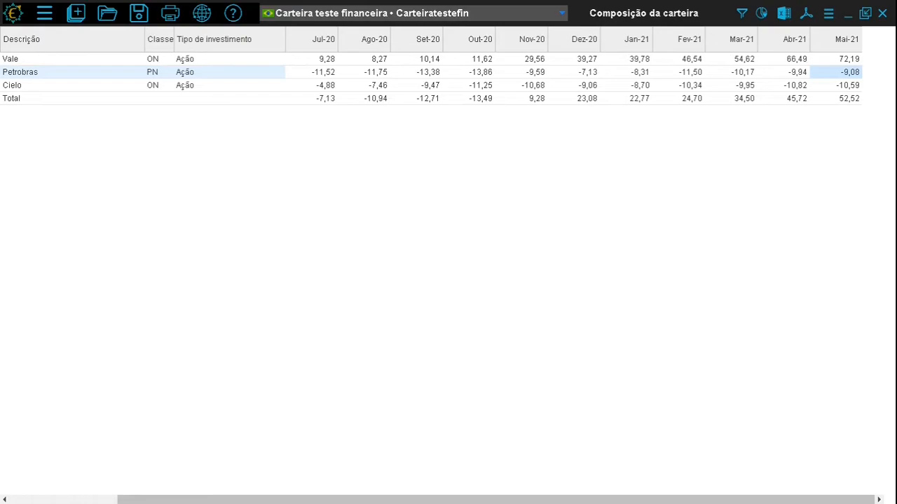
left_click(836, 85)
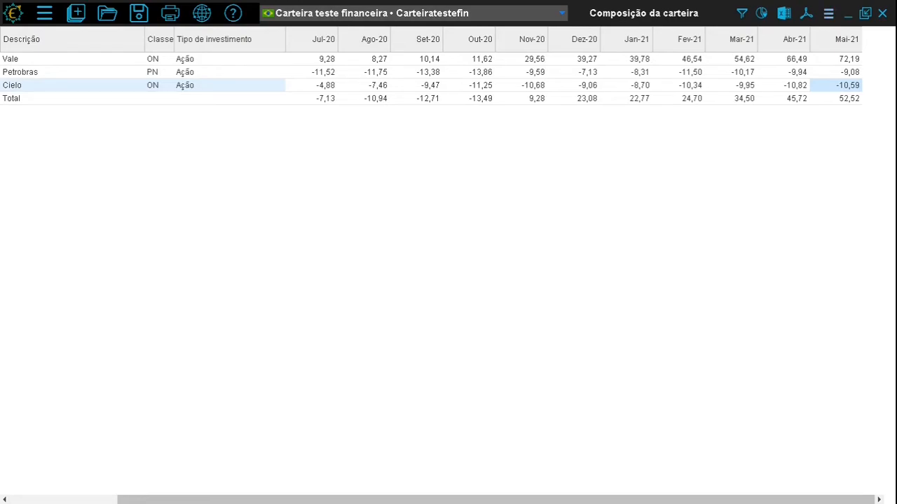
- Change the contribution's starting period to no mês and apply it to the portfolio composition
left_click(828, 13)
left_click(691, 29)
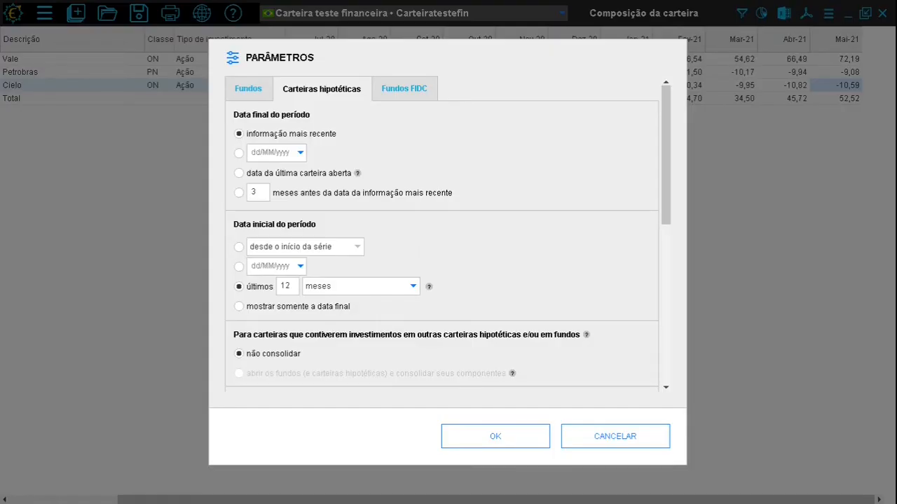
scroll(442, 238, "down", 5)
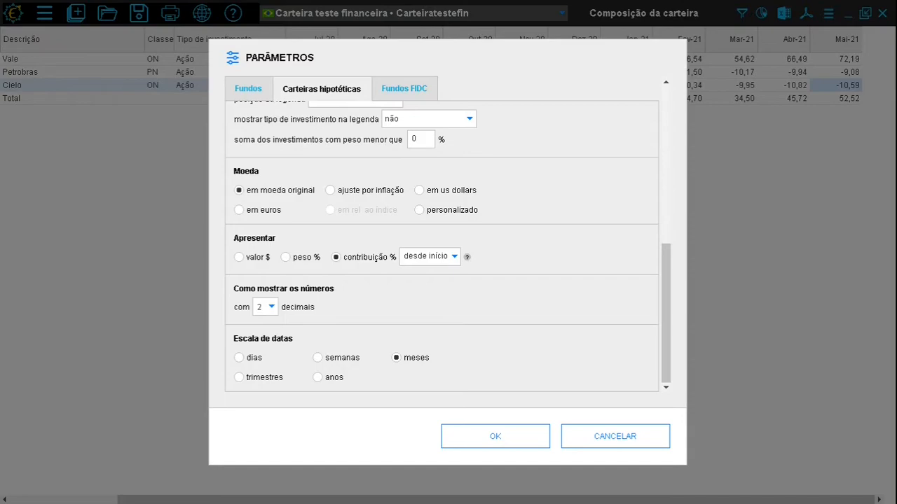
left_click(454, 257)
left_click(400, 224)
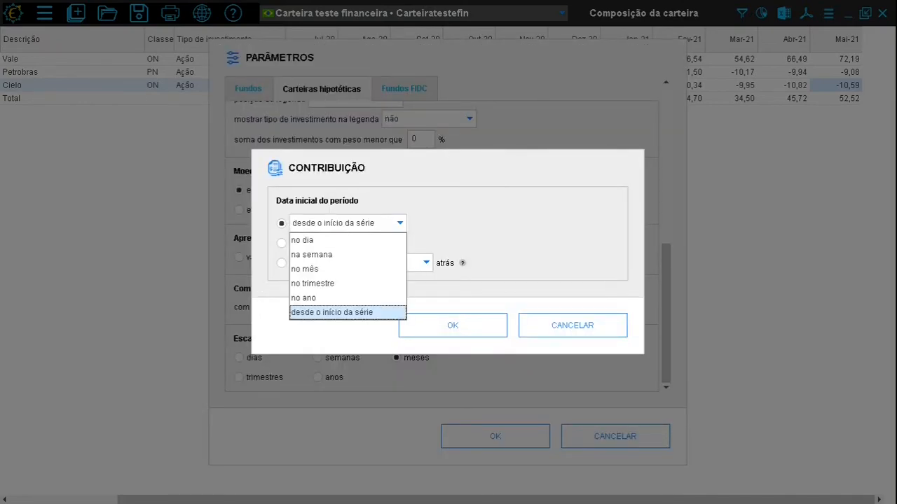
left_click(336, 269)
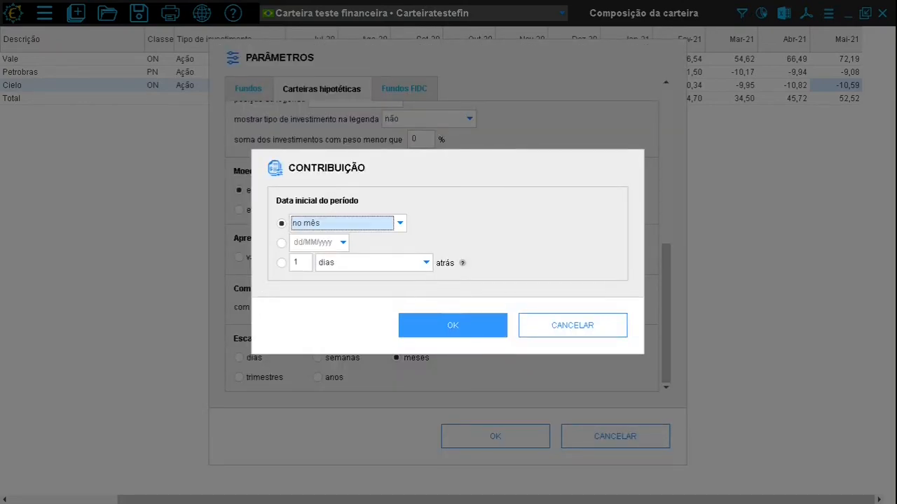
left_click(453, 325)
left_click(495, 436)
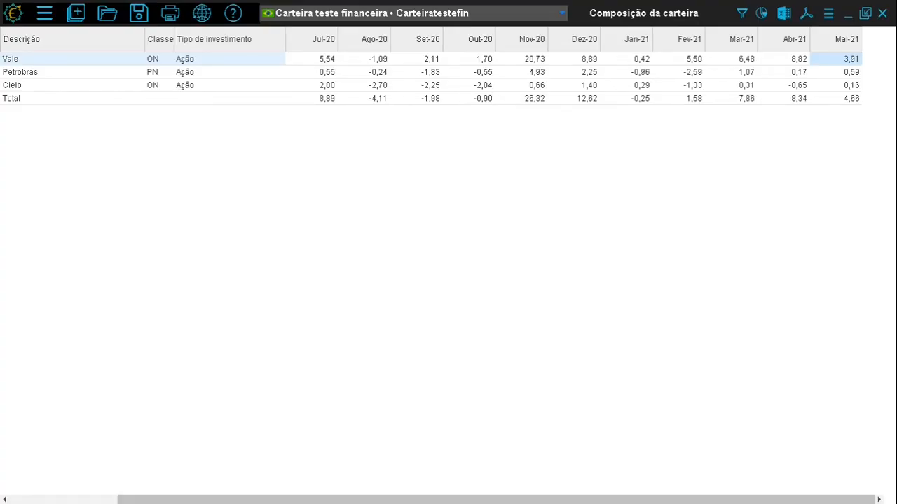
- Examine the portfolio's total contribution month by month, from Mai-21 back to Fev-21
left_click(837, 99)
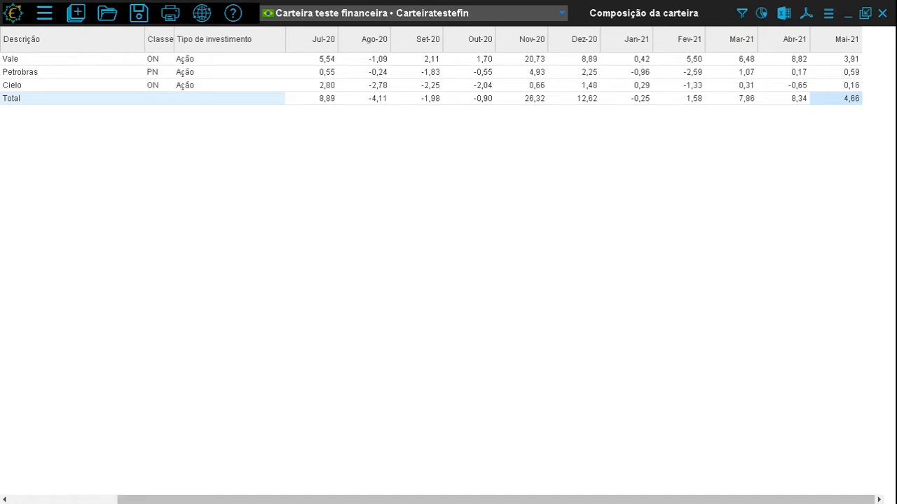
left_click(784, 99)
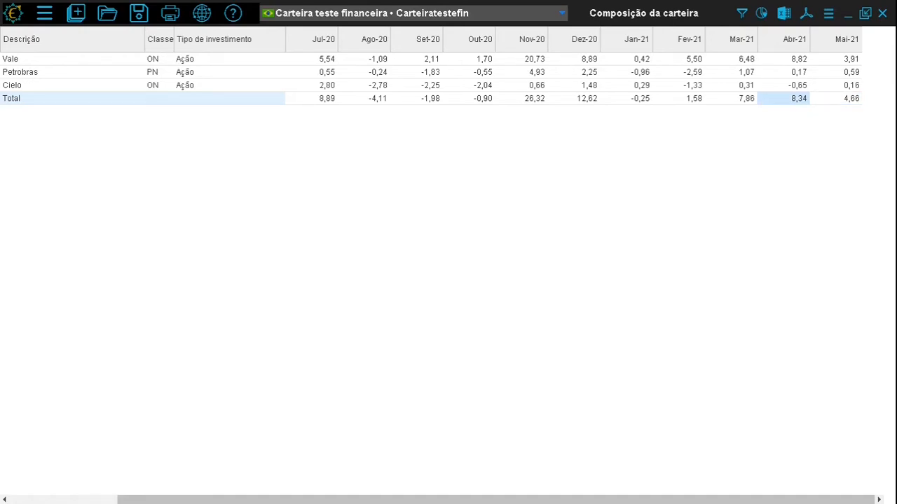
left_click(731, 99)
left_click(679, 99)
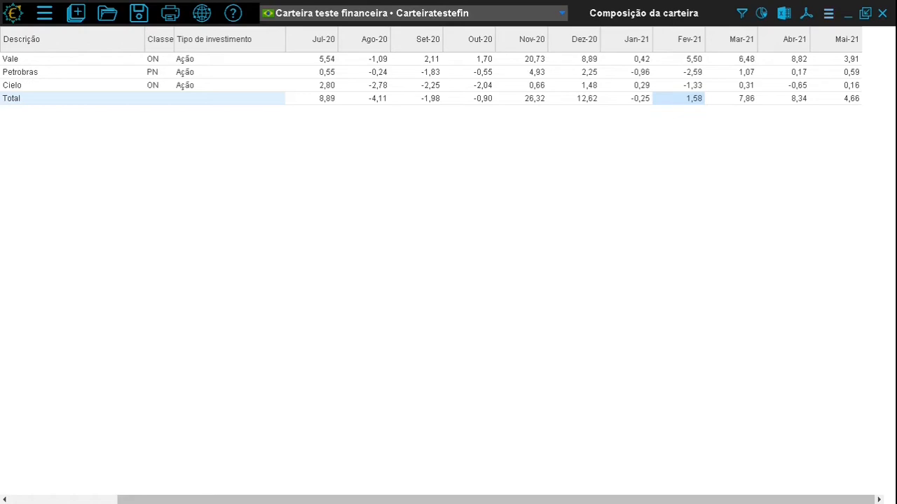
- Set the contribution period to no dia and the date scale to dias for the portfolio composition
left_click(829, 13)
left_click(777, 30)
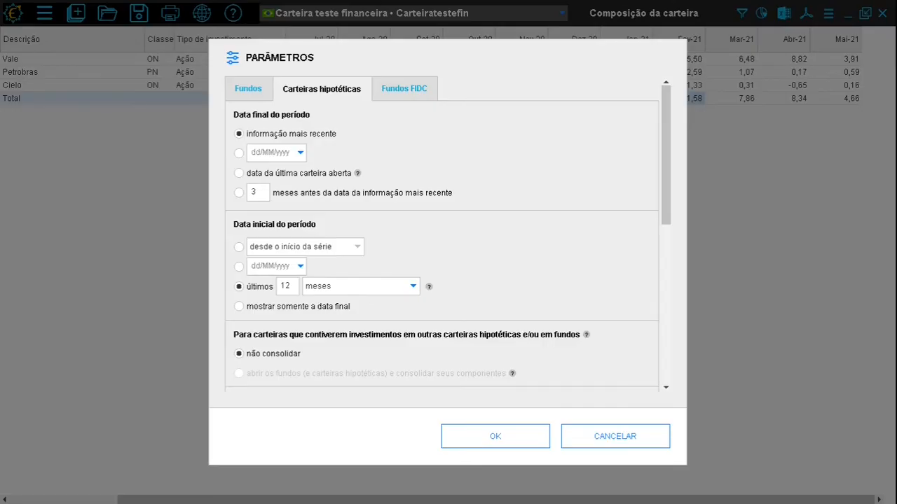
scroll(448, 238, "down", 5)
scroll(449, 245, "down", 3)
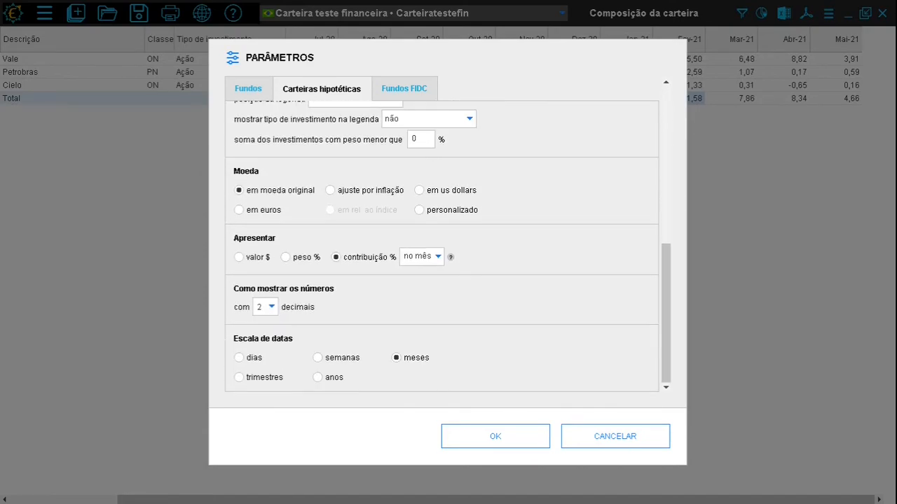
left_click(427, 257)
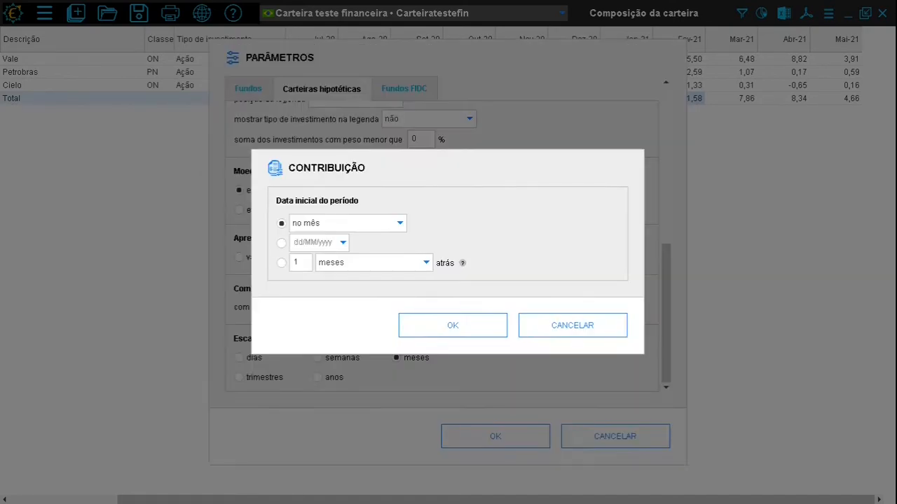
left_click(347, 223)
left_click(329, 238)
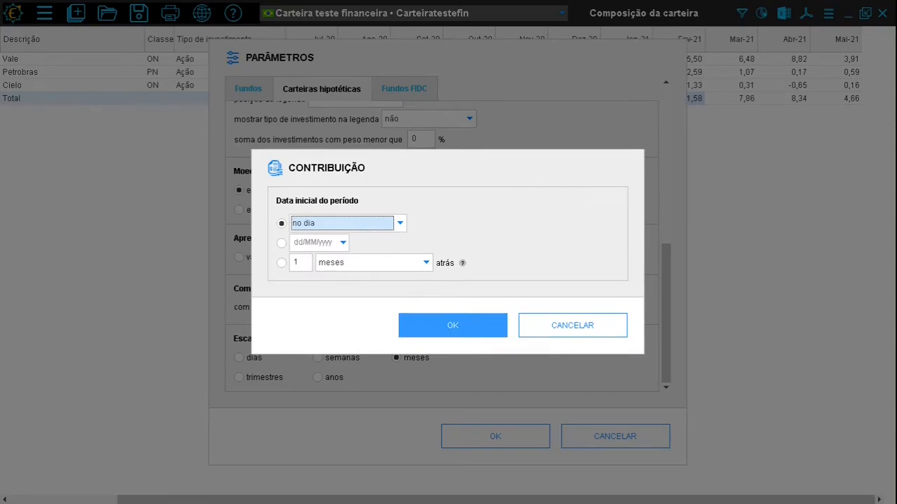
left_click(453, 325)
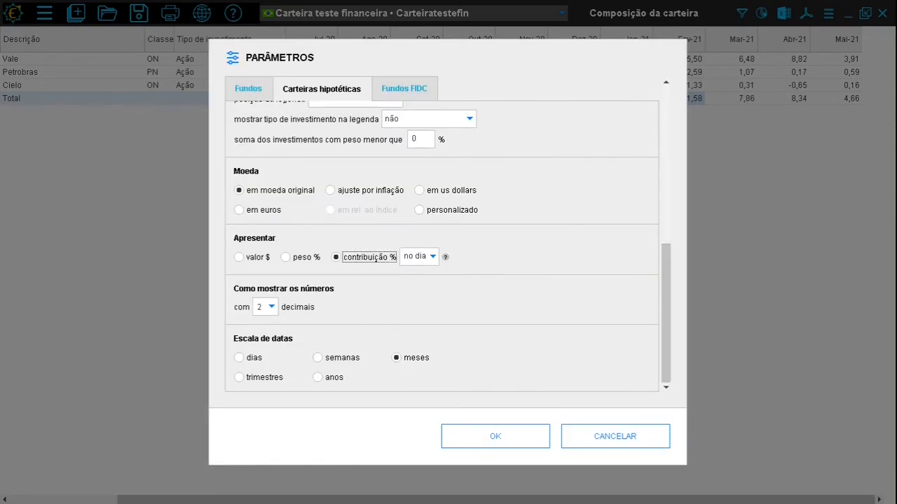
left_click(239, 358)
left_click(495, 437)
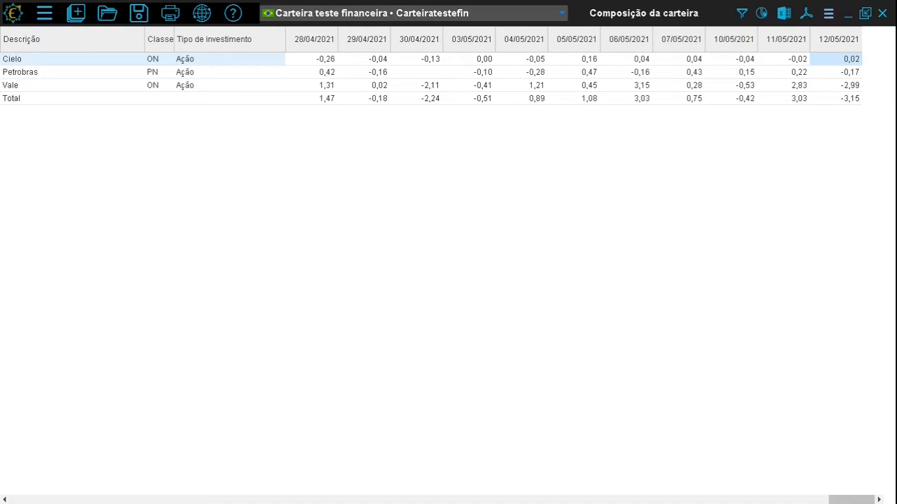
- Present the composition as peso % desde o início da série, with the date scale in meses
left_click(829, 14)
left_click(743, 30)
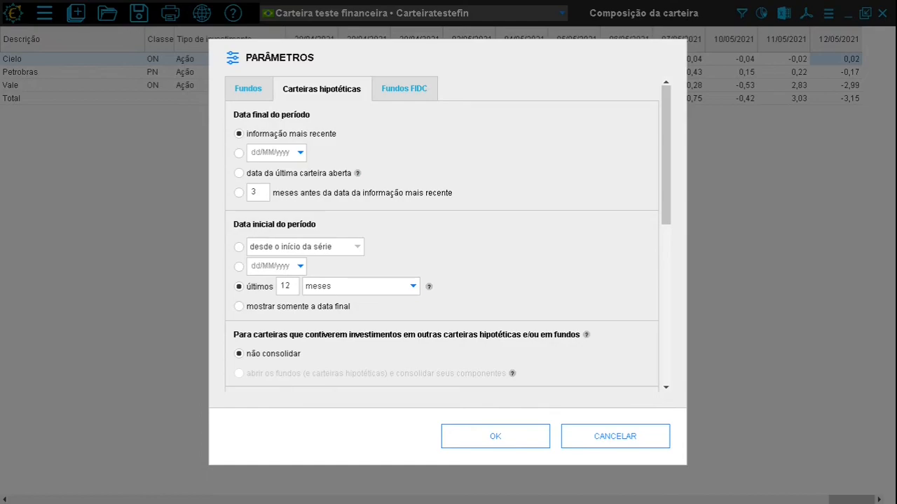
left_click(239, 267)
left_click(239, 286)
type("24")
left_click(239, 247)
scroll(442, 245, "down", 10)
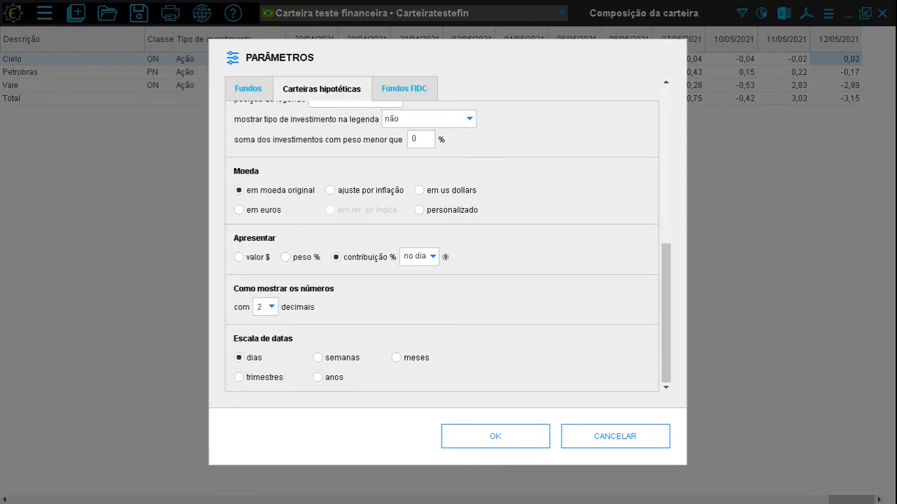
left_click(397, 358)
left_click(285, 257)
left_click(496, 436)
- Go to the first month of the series and select the Jan-20 weights, including the total
key("Left")
key("Left")
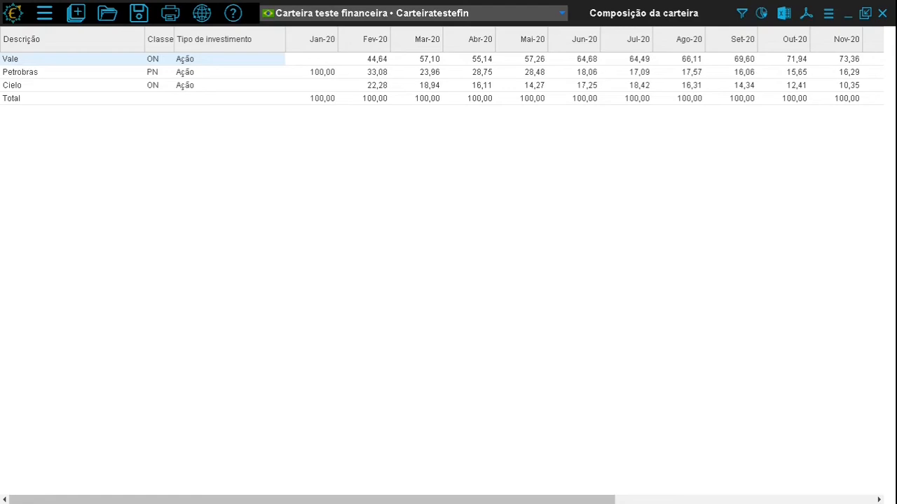
left_click(311, 99)
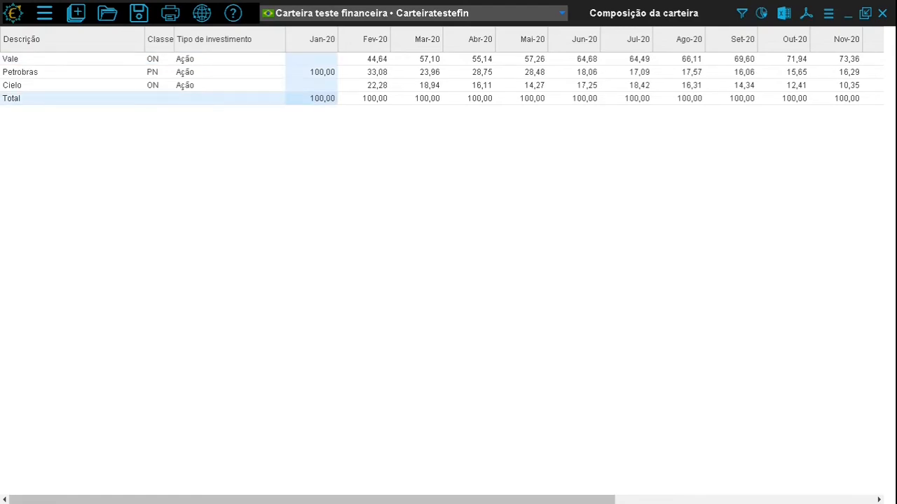
- Examine the financial portfolio's monthly weights from Jan-20 through Mai-21
key("Right")
key("Right")
key("Right")
key("Right")
key("Right")
key("Right")
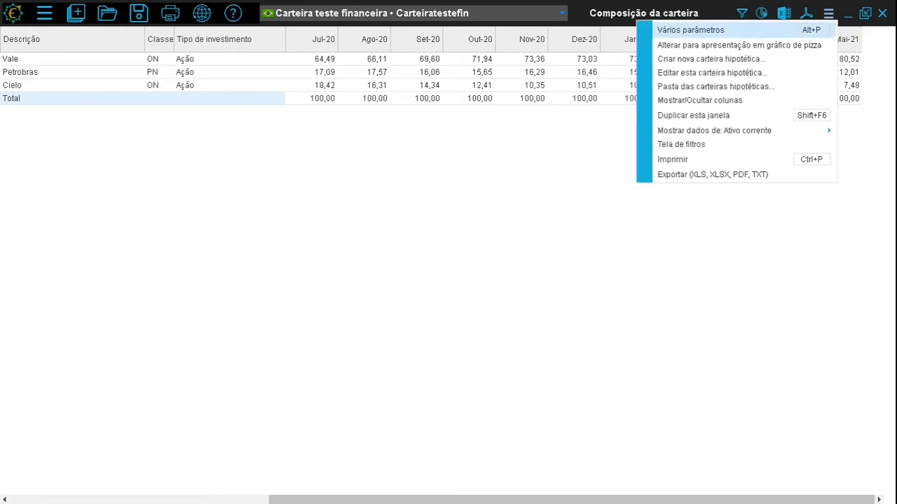
left_click(700, 31)
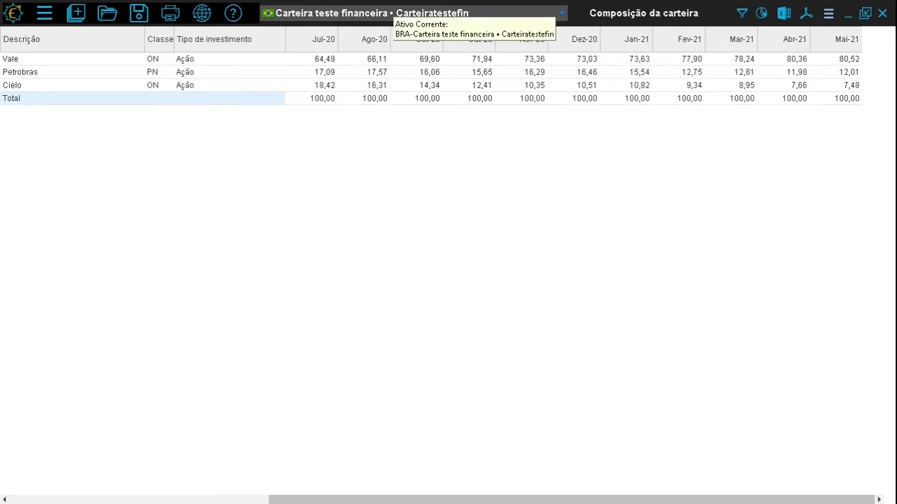
- Switch the portfolio composition to the hypothetical portfolio "carteira teste percentual"
left_click(413, 13)
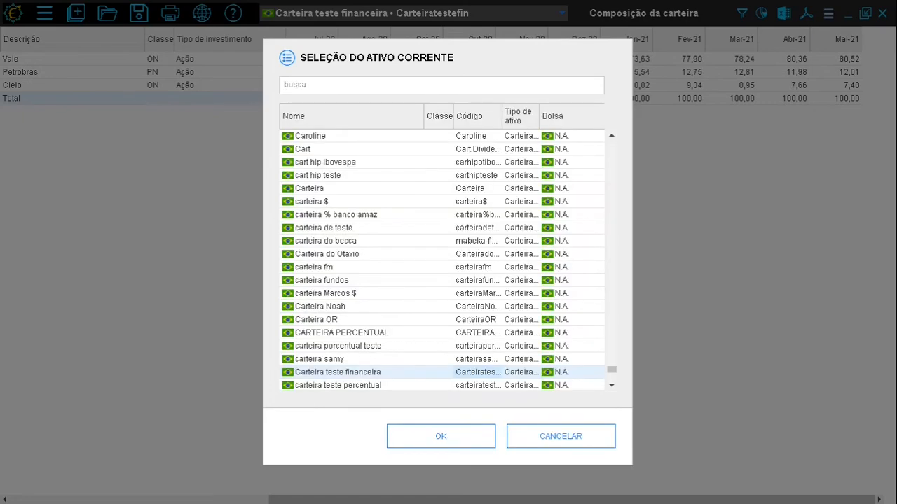
left_click(365, 84)
type("carteira ")
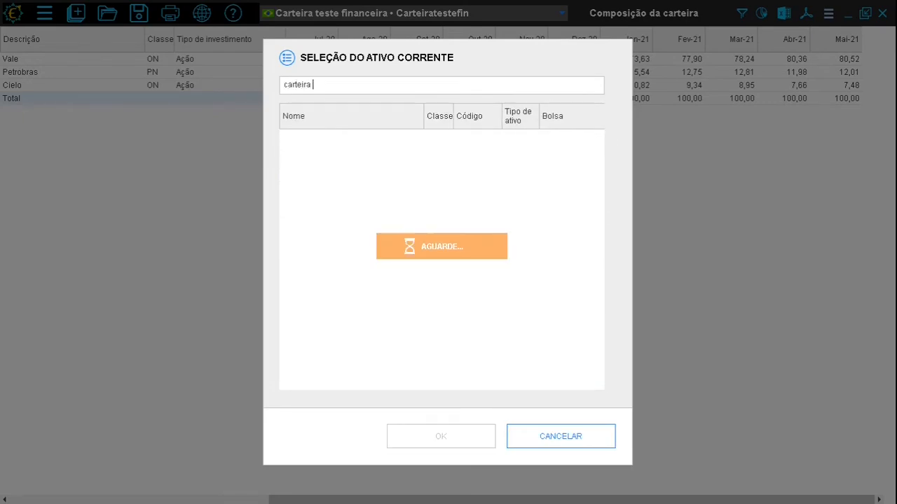
type("teste per")
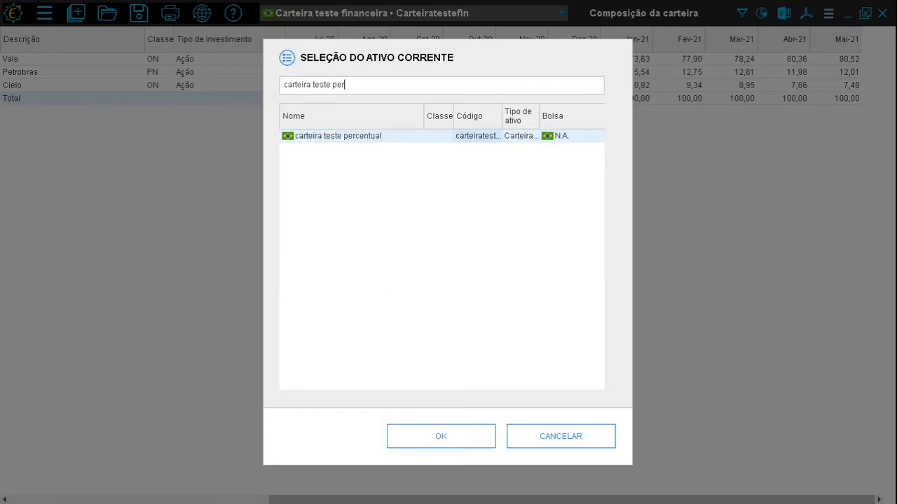
key("Return")
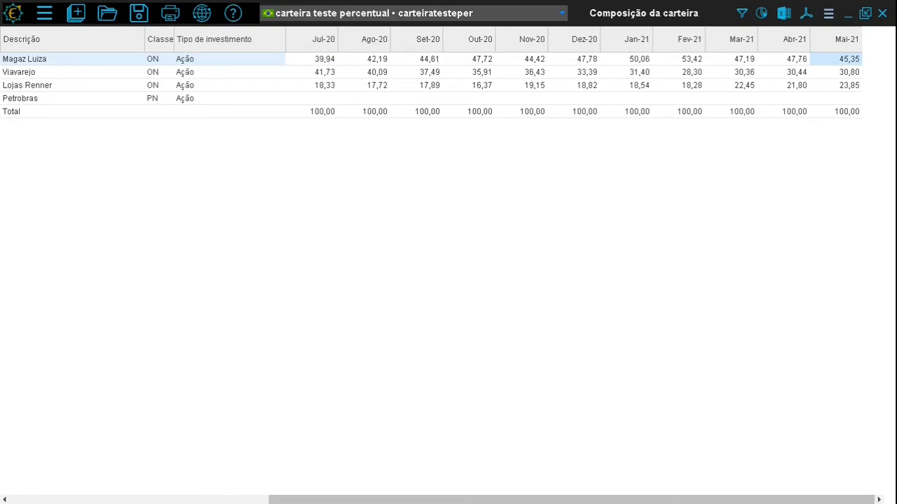
- Open a new Screening without filters covering all assets in the database
left_click(77, 13)
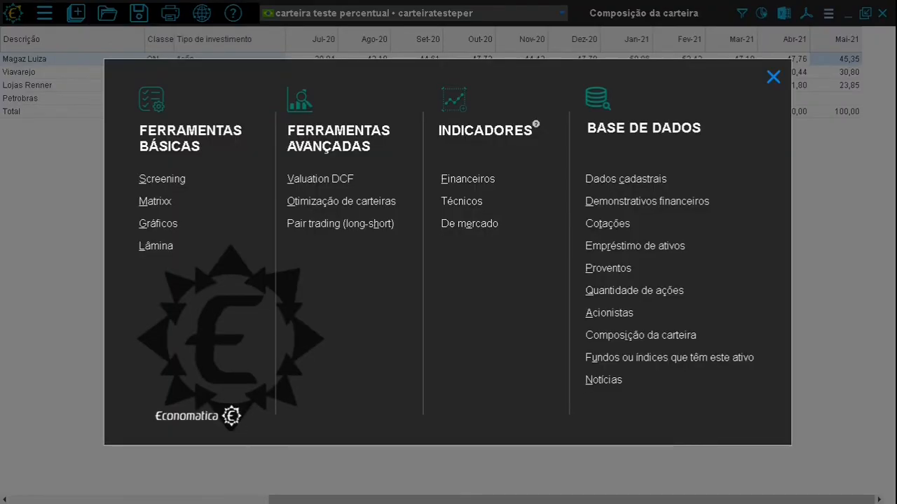
left_click(162, 179)
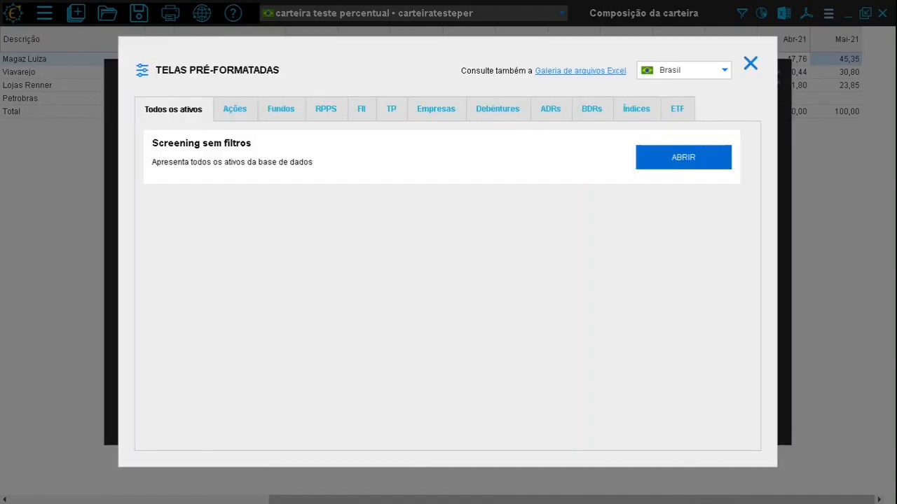
left_click(683, 157)
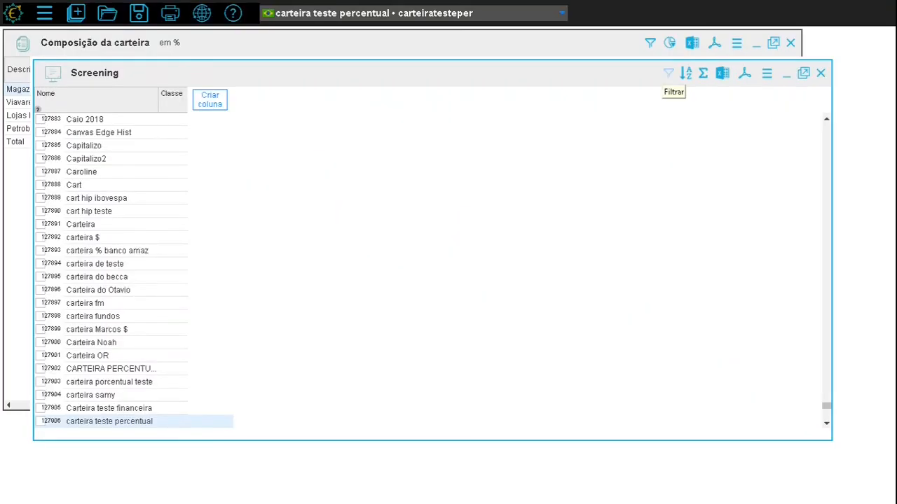
- Mark "Carteira teste financeira" and "carteira teste percentual" in the Screening's asset filter
left_click(667, 73)
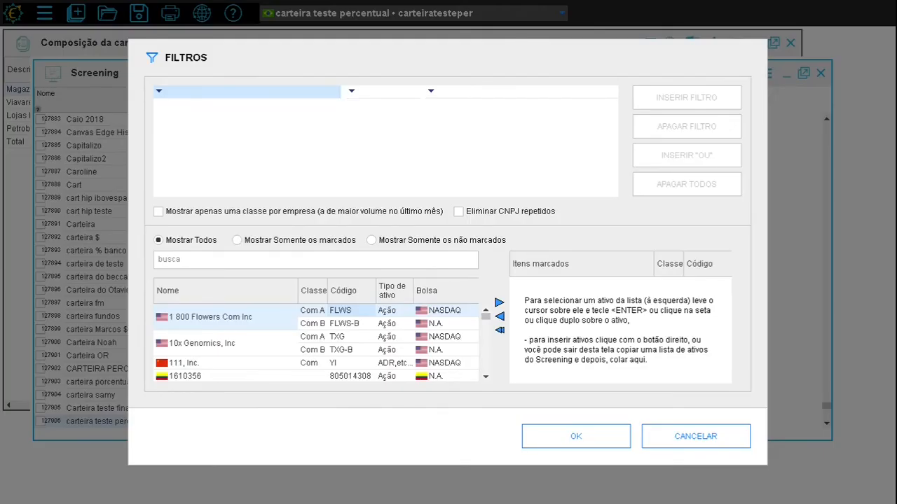
left_click(315, 259)
type("cartei")
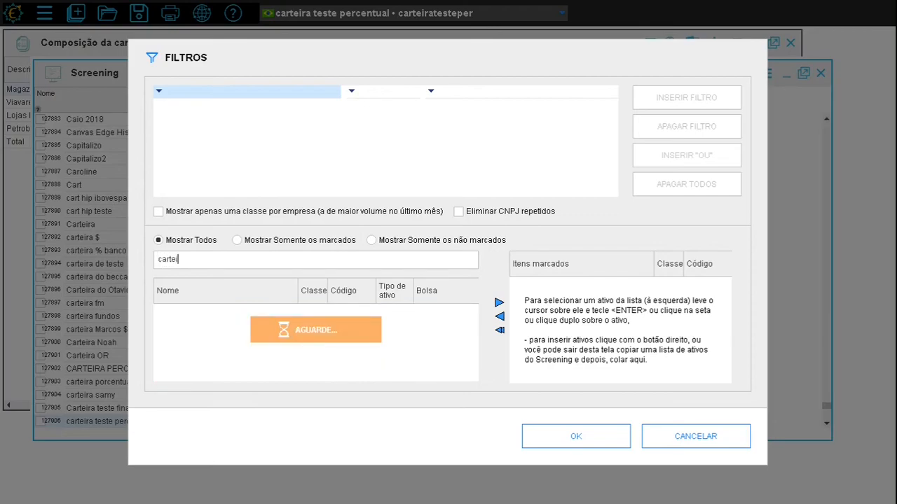
type("ra teste")
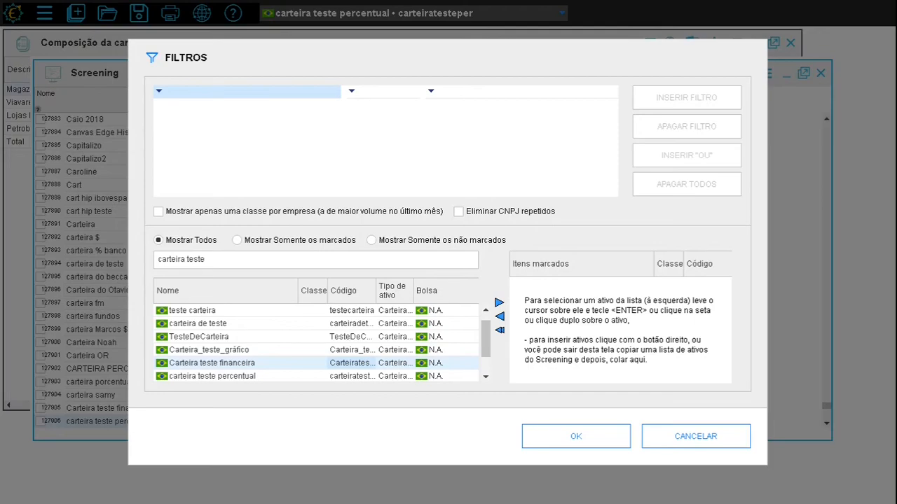
key("Return")
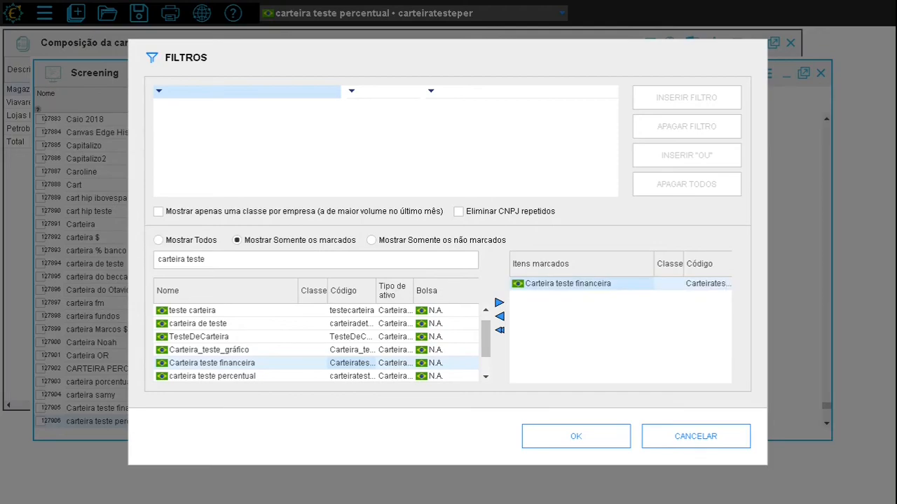
type("per")
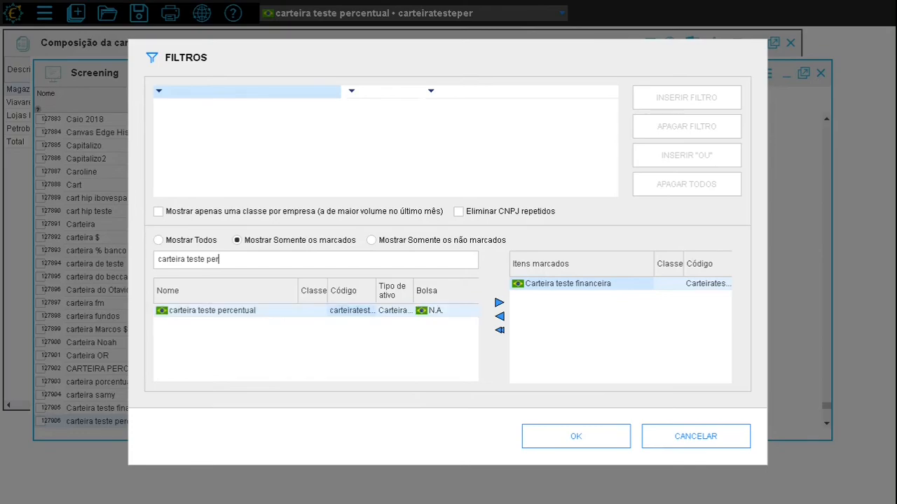
key("Return")
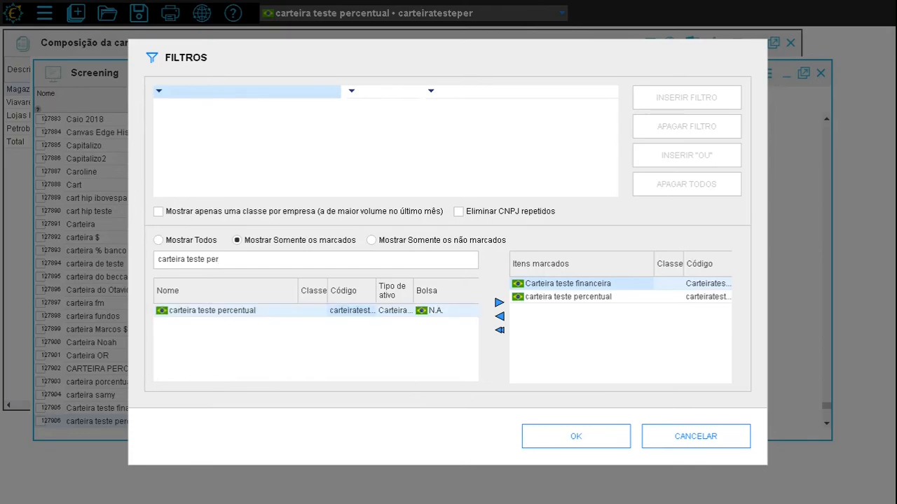
- Add the accumulated CDI and the Ibovespa index to the marked assets and apply the Screening filter
key("ctrl+a")
type("cdi")
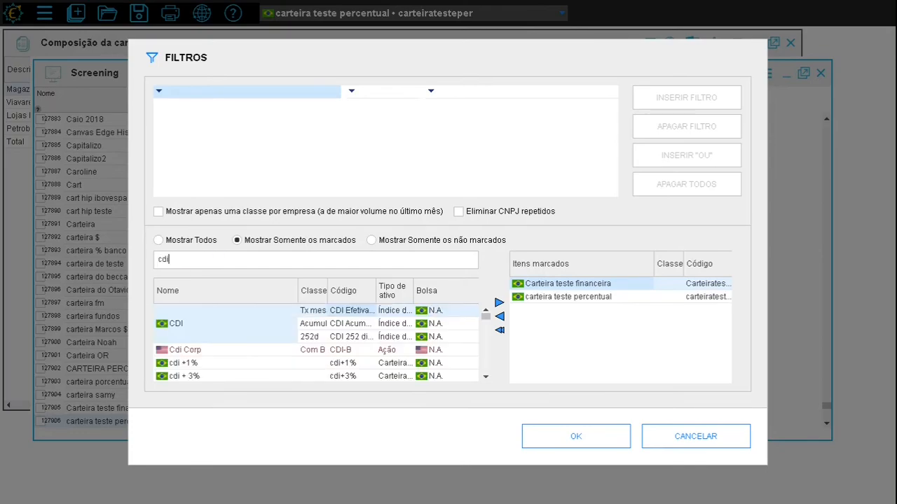
key("Return")
key("ctrl+a")
type("ibovespa")
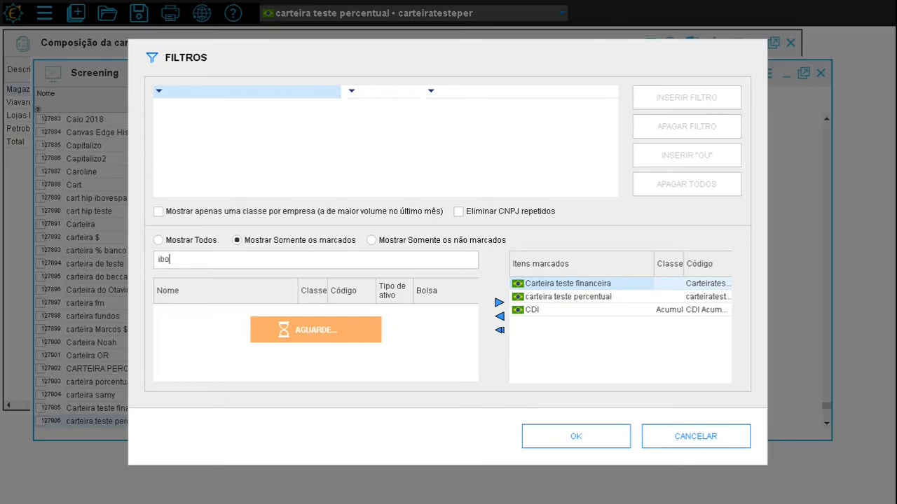
key("Return")
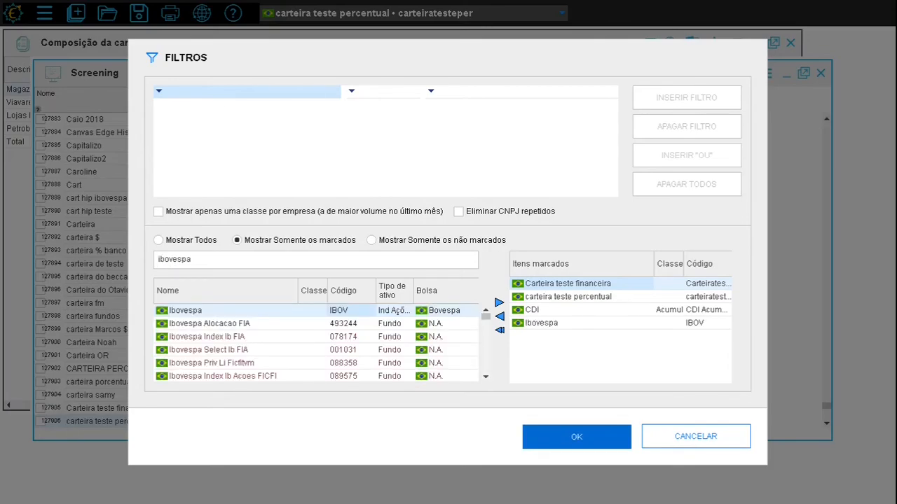
left_click(576, 436)
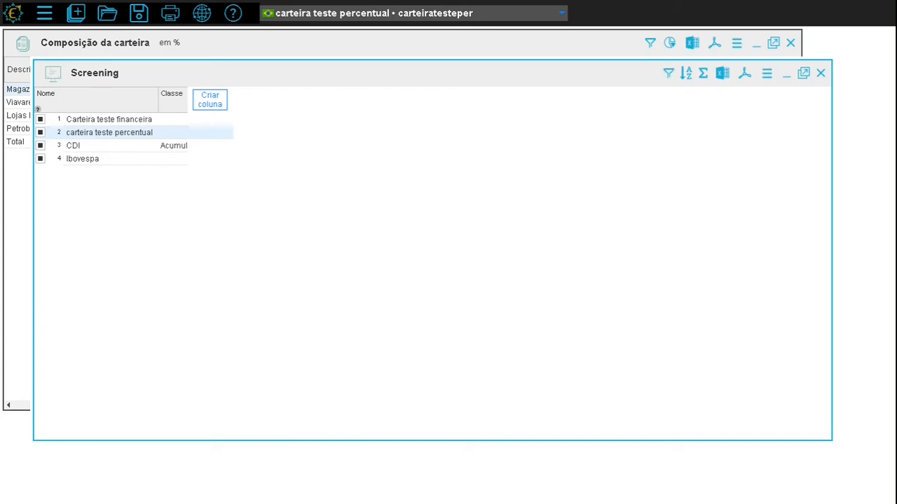
- Add a Valor da cota column to the Screening using the data da última cotação
type("valor")
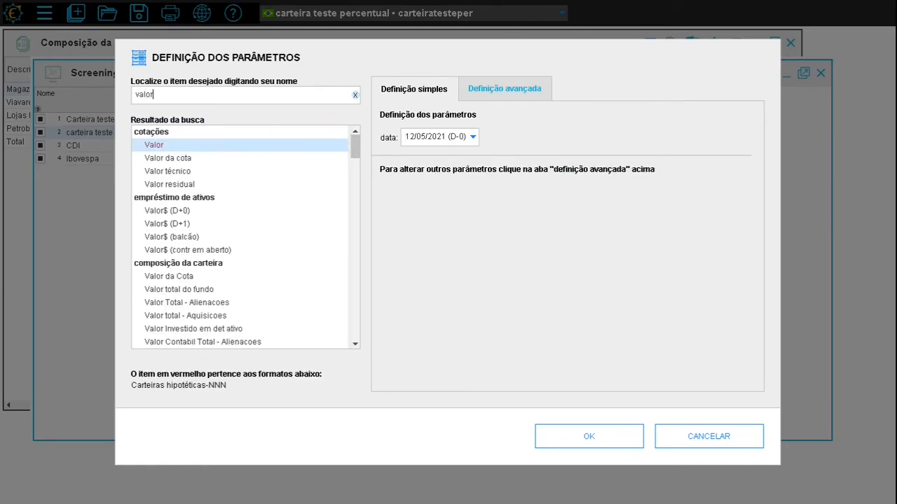
type(" da co")
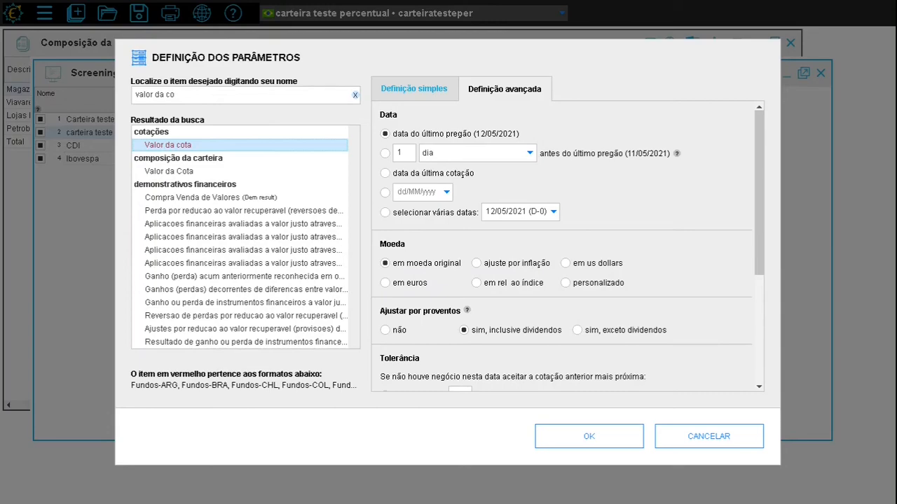
left_click(386, 173)
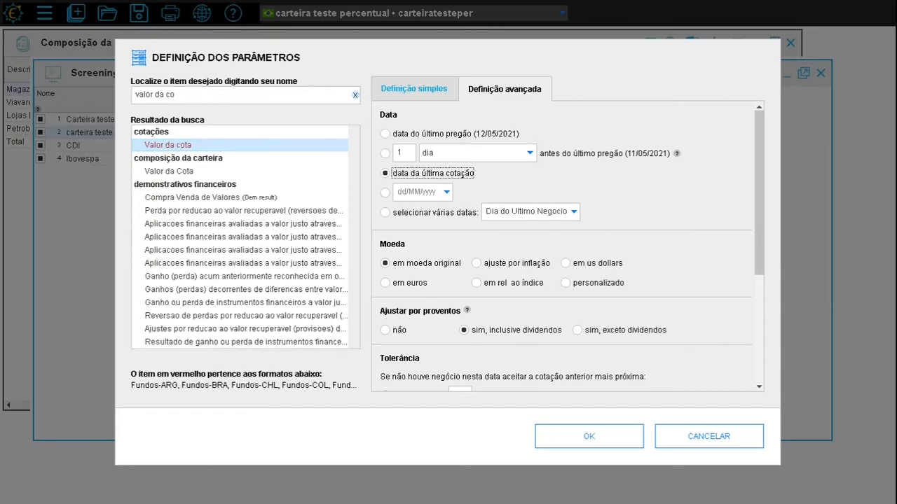
left_click(588, 436)
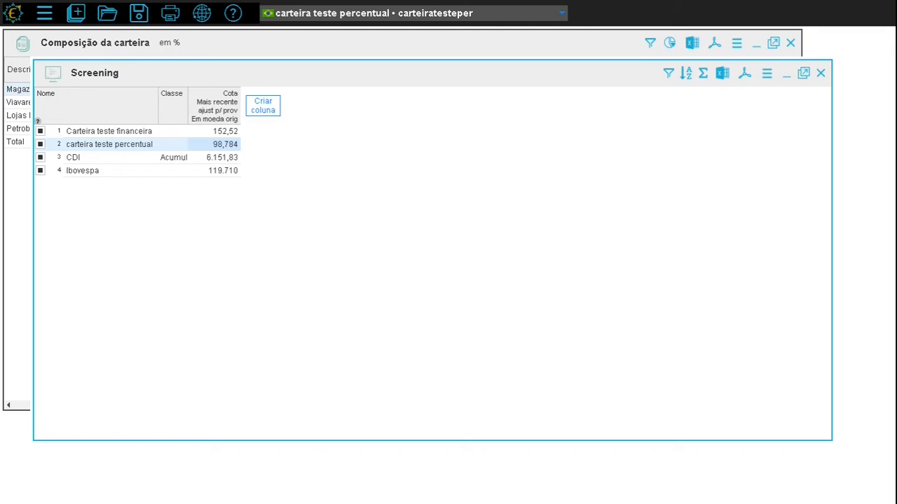
- Add Retorno columns to the Screening for the 1-month, 3-month and 6-month periods
type("retorno")
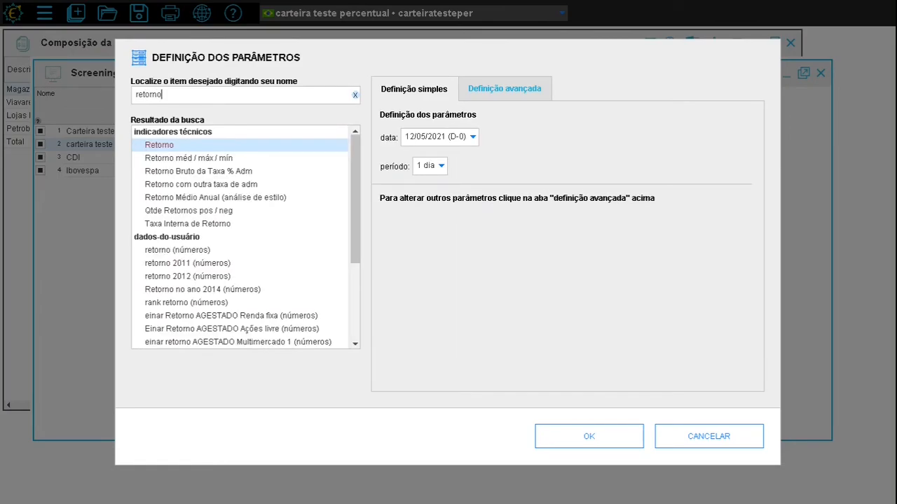
left_click(504, 89)
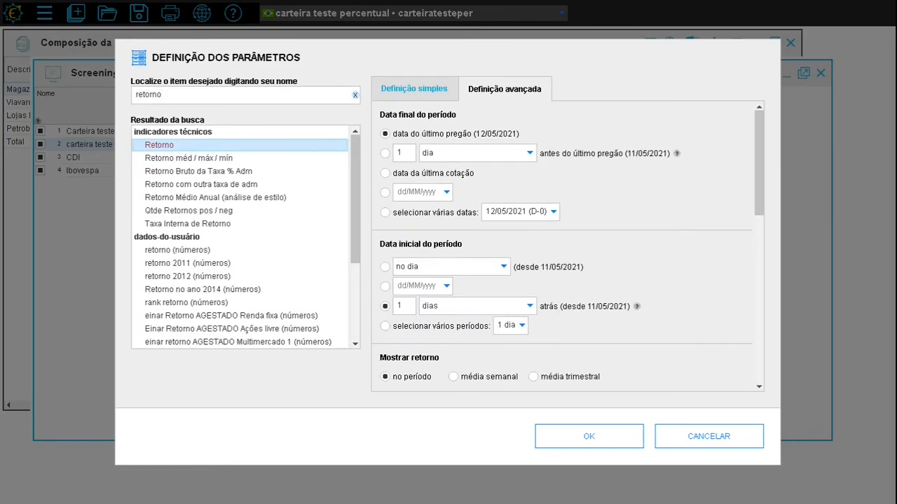
left_click(511, 325)
left_click(511, 276)
left_click(511, 290)
left_click(511, 303)
left_click(510, 250)
left_click(560, 483)
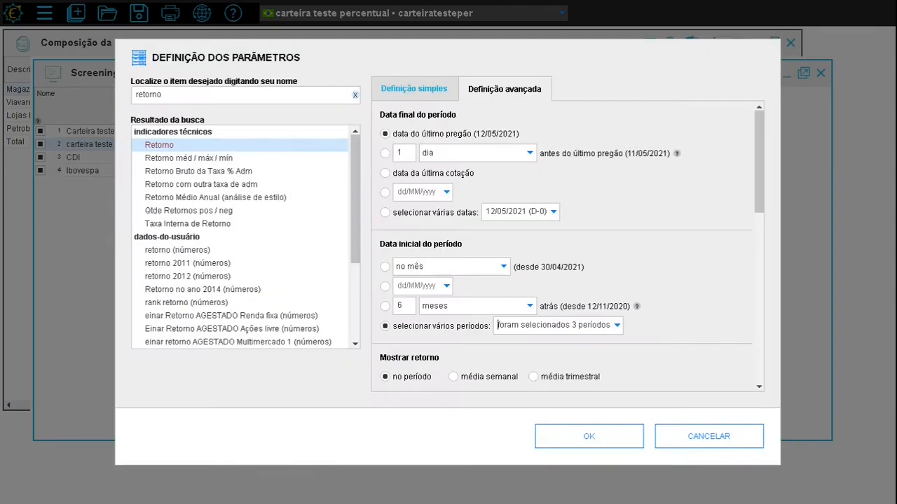
left_click(588, 436)
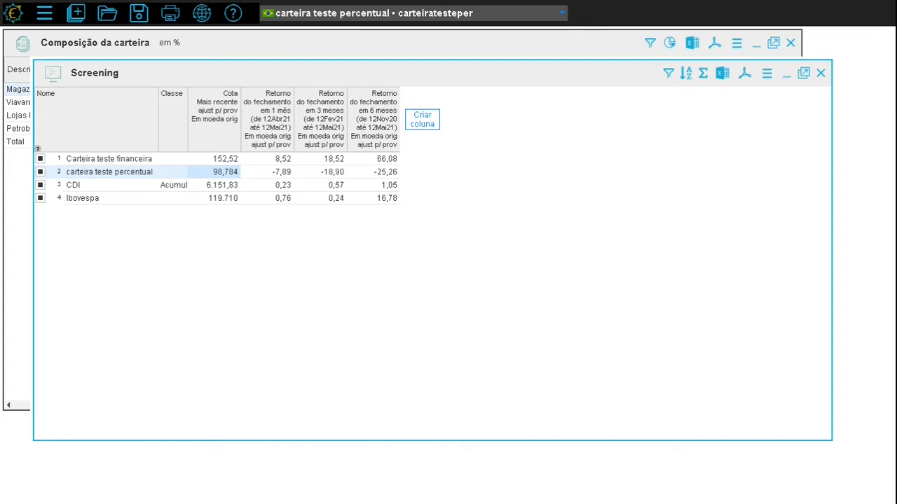
- Open the pre-formatted Análise lâmina for hypothetical portfolios
left_click(76, 13)
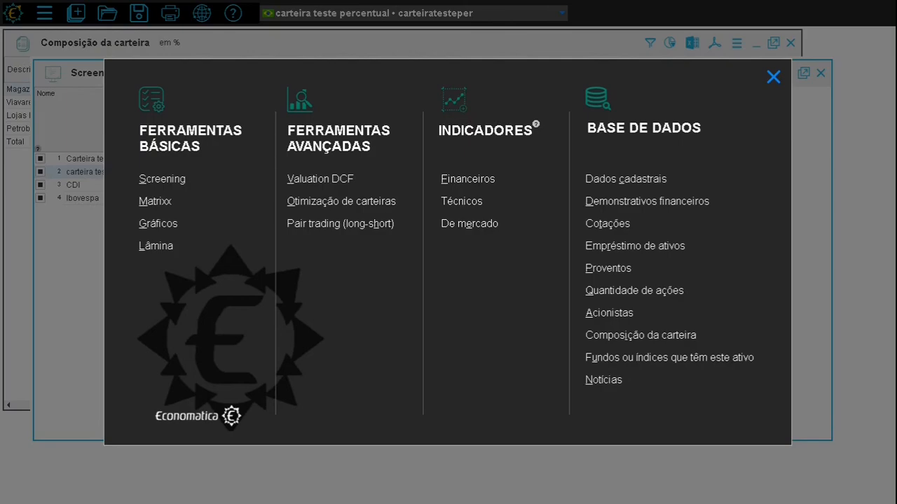
left_click(155, 246)
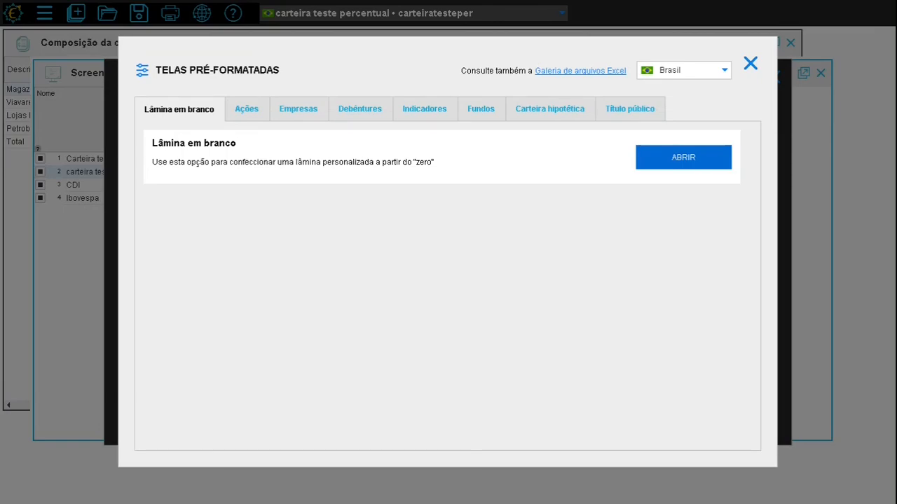
left_click(550, 109)
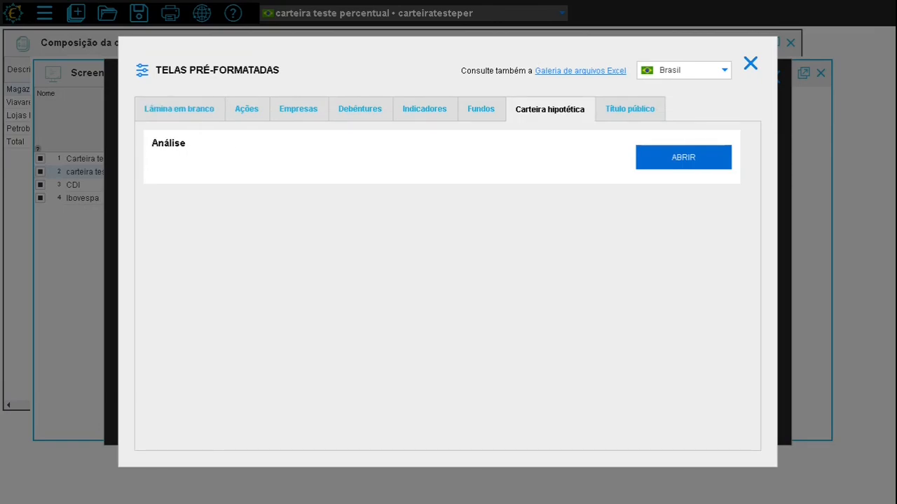
left_click(683, 157)
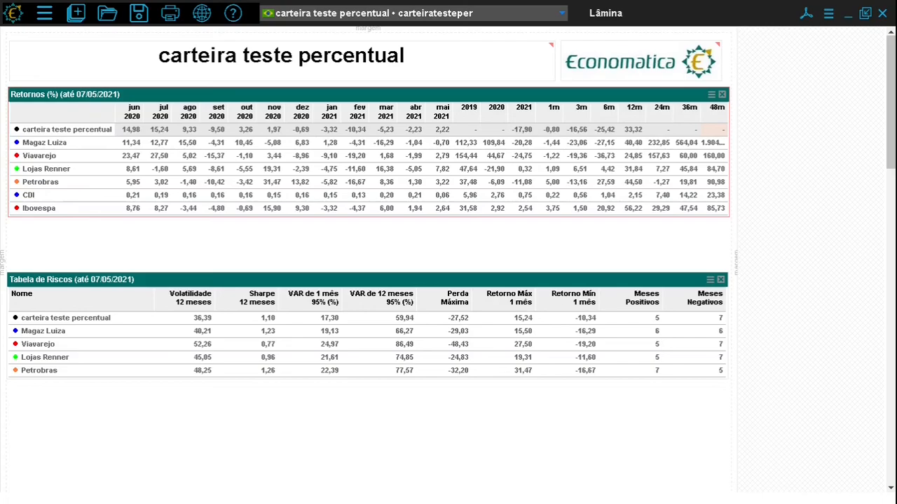
- Review the lâmina's returns, risk table and charts, and set the Composição da Carteira and Performance Attribution charts to Mar-21
left_click_drag(132, 112, 688, 112)
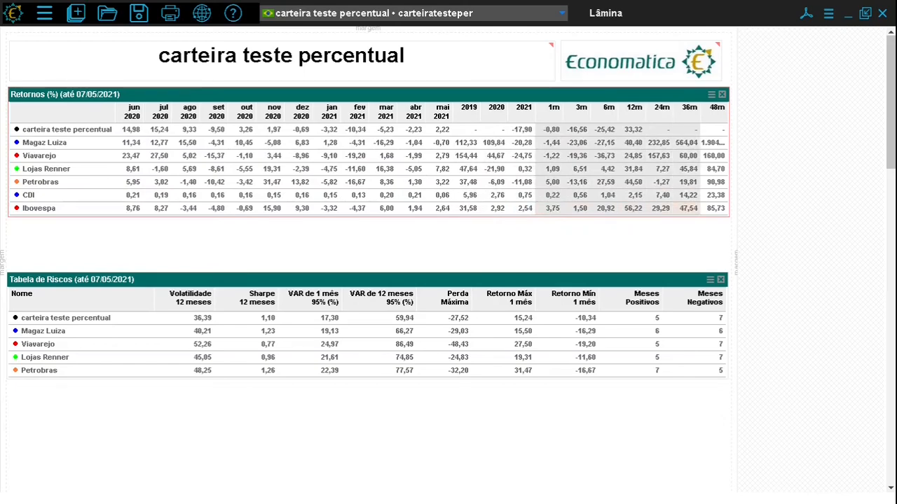
scroll(368, 260, "down", 3)
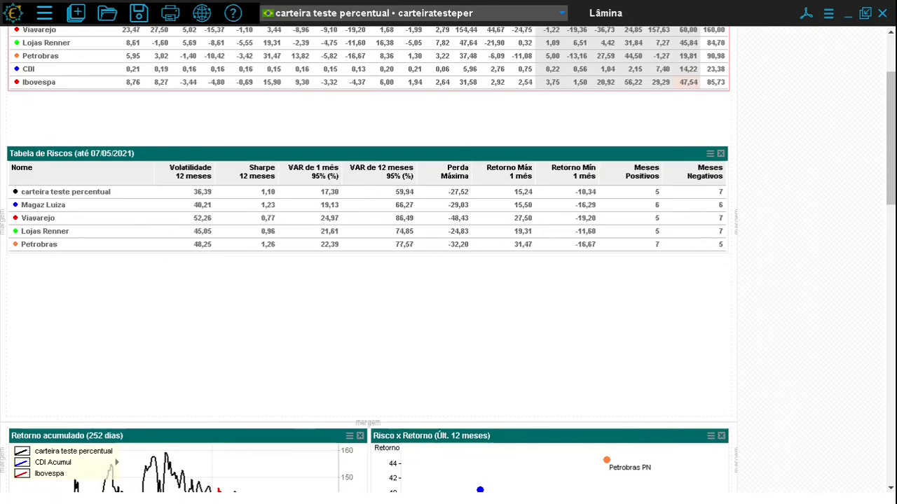
scroll(368, 259, "down", 6)
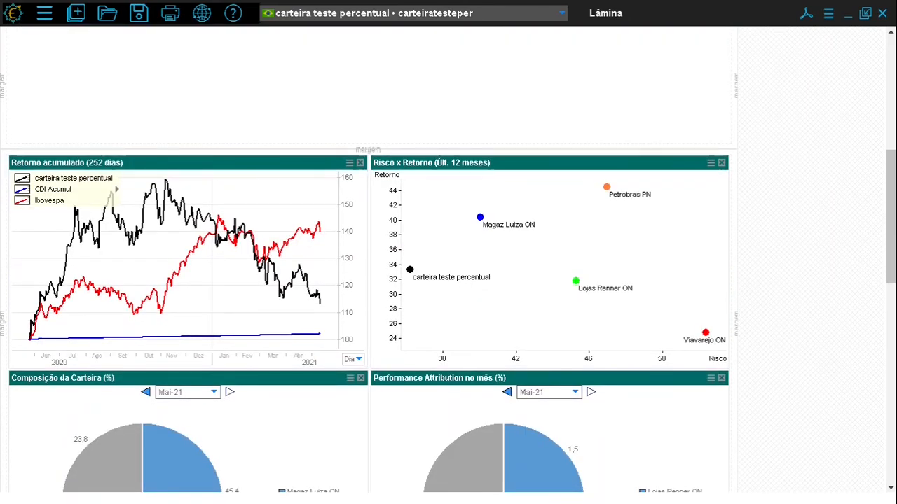
scroll(393, 211, "down", 1)
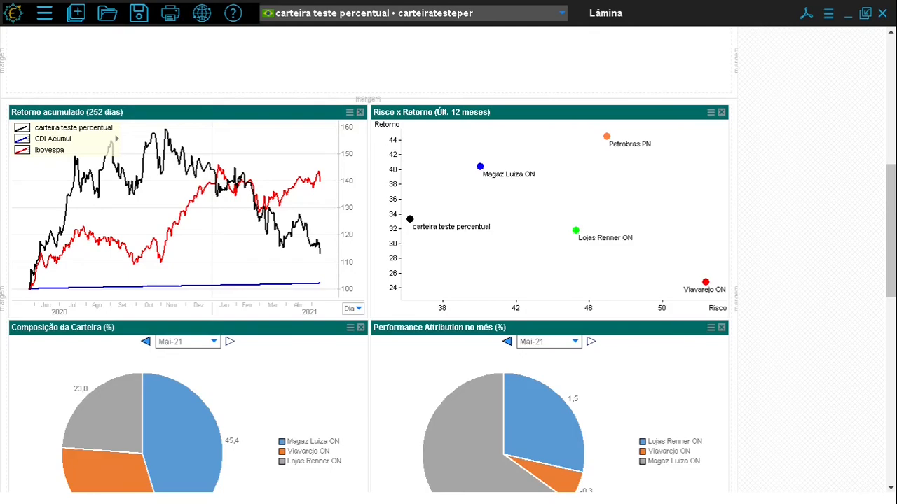
scroll(144, 302, "down", 3)
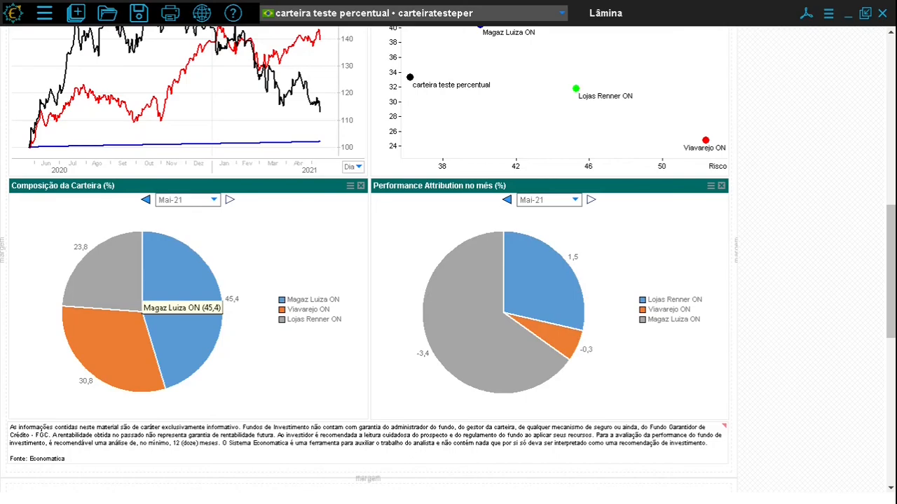
left_click(146, 200)
left_click(146, 201)
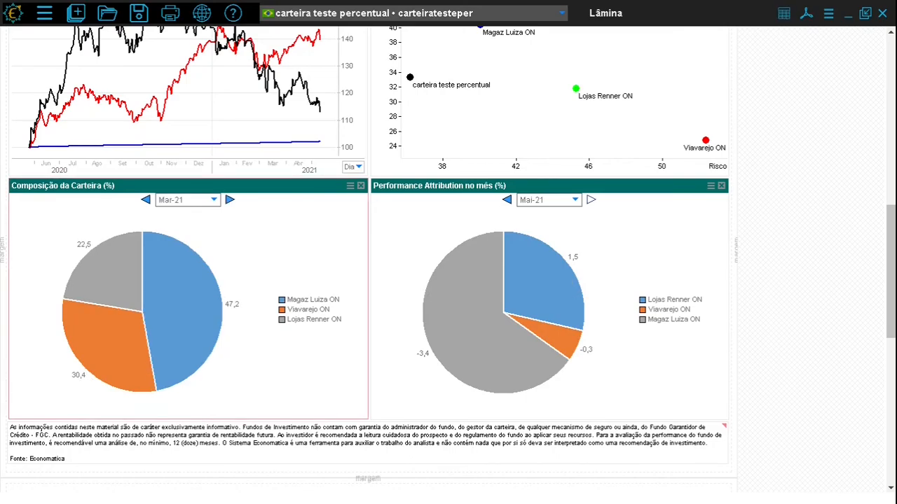
left_click(507, 201)
left_click(507, 200)
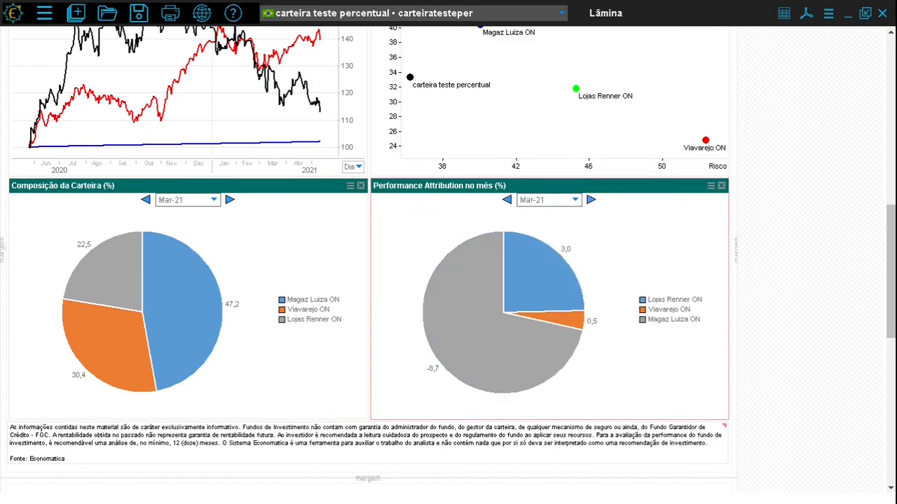
- Open the asset list of the Retornos table and switch it to Ativos escolhidos pelo usuário
scroll(368, 259, "up", 10)
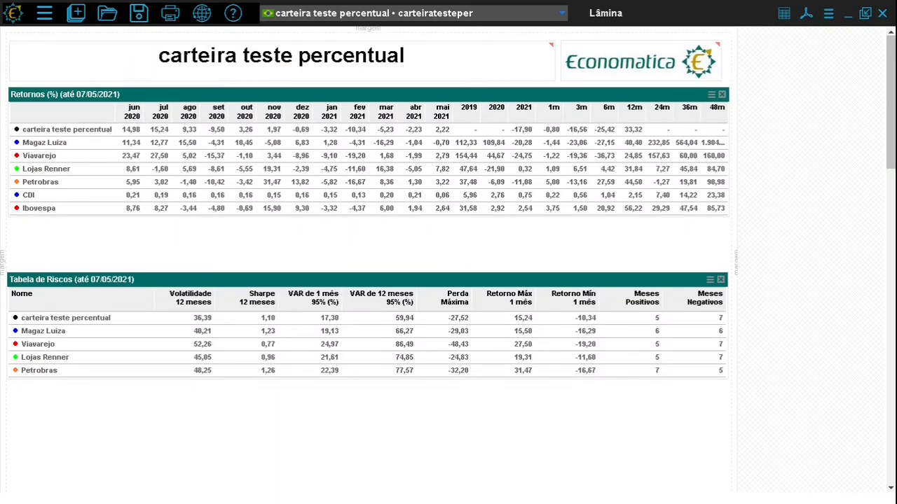
double_click(49, 155)
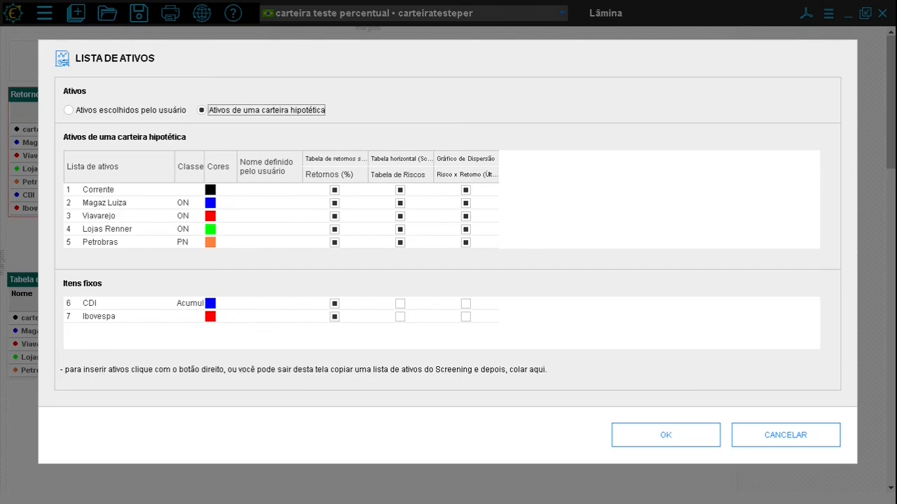
left_click(69, 110)
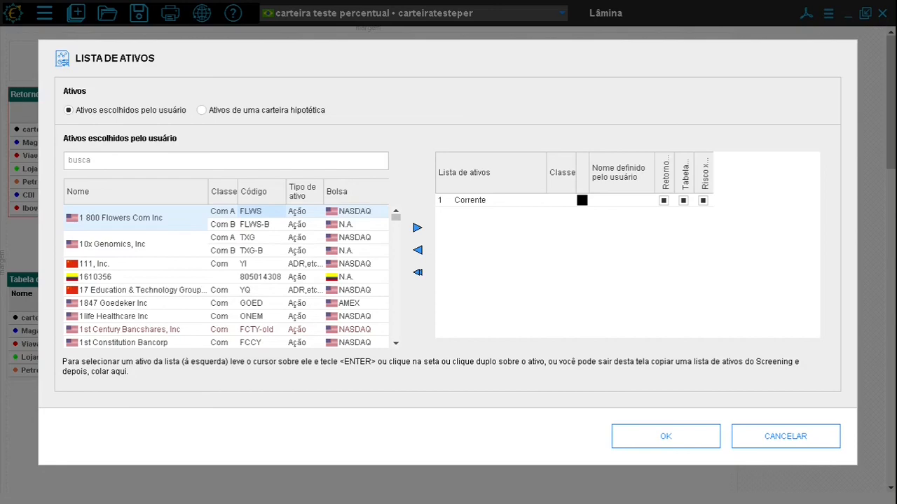
- Search for "carteira teste" and add Carteira teste financeira and carteira teste percentual to the asset list
left_click(168, 160)
type("carteirA")
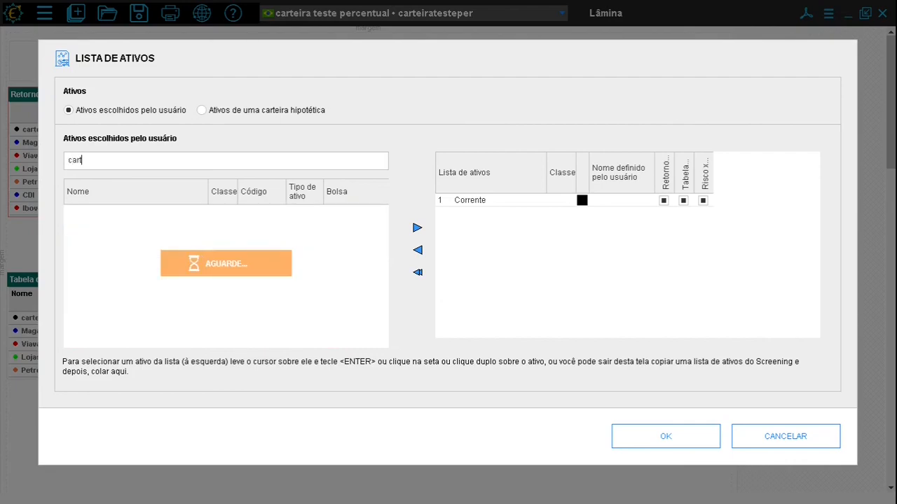
key("BackSpace")
type("a teste")
double_click(122, 276)
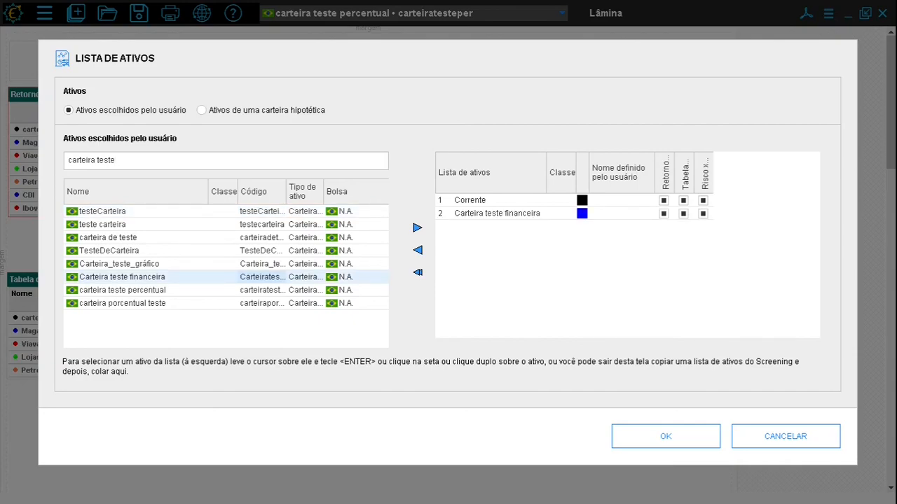
double_click(122, 290)
- Add the accumulated CDI and the Ibovespa index to the lâmina's asset list
left_click(92, 160)
type("cdi")
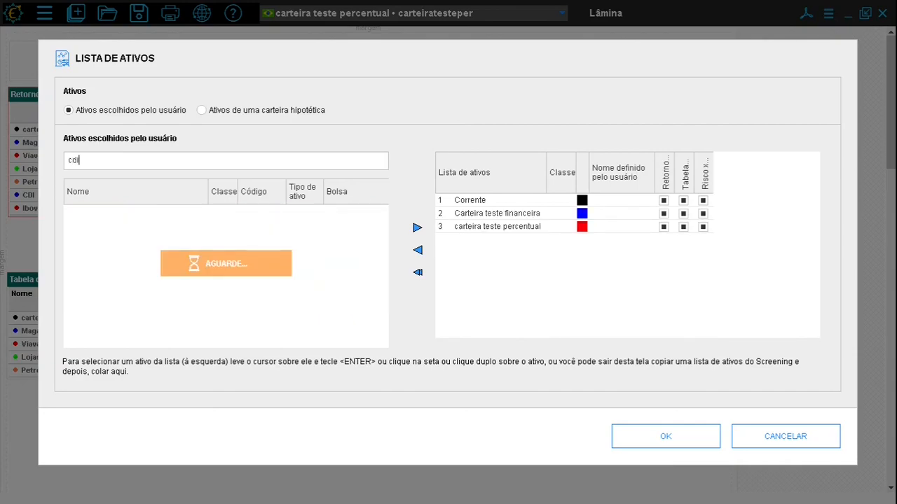
key("Return")
type("in")
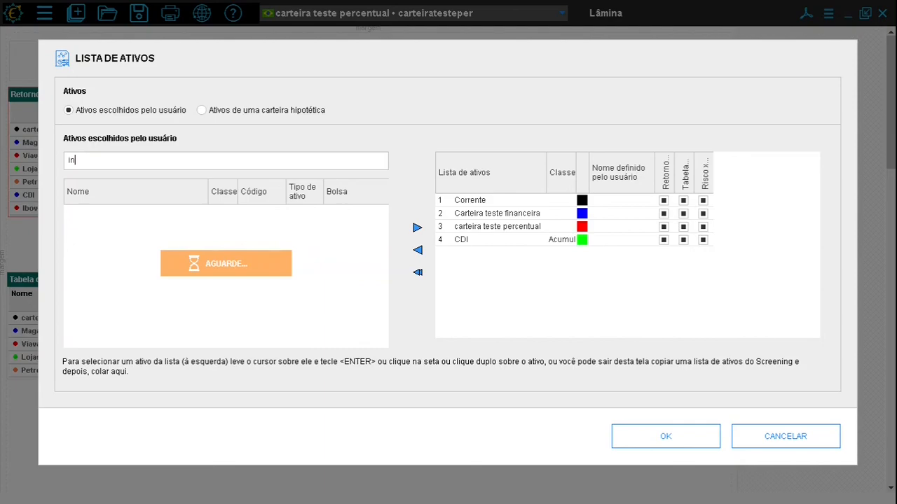
type("ove")
key("Return")
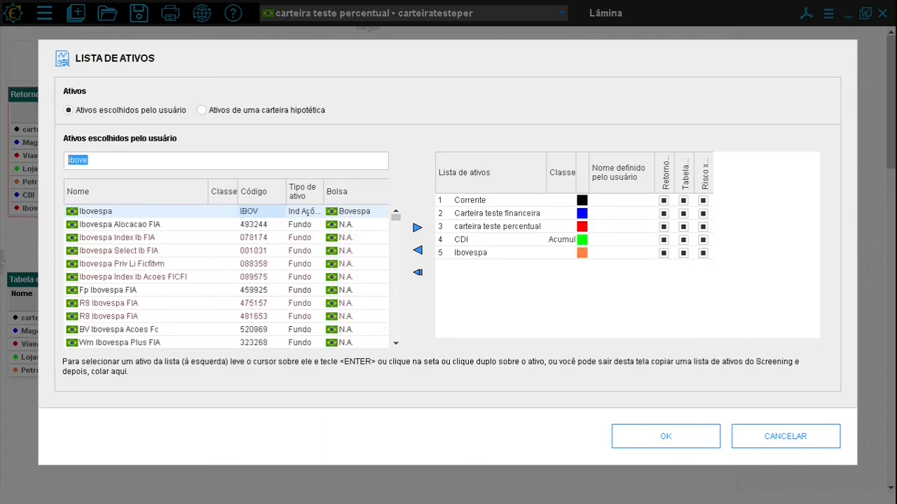
- Add the 115% CDI portfolio to the asset list and apply the list to the lâmina
type("115")
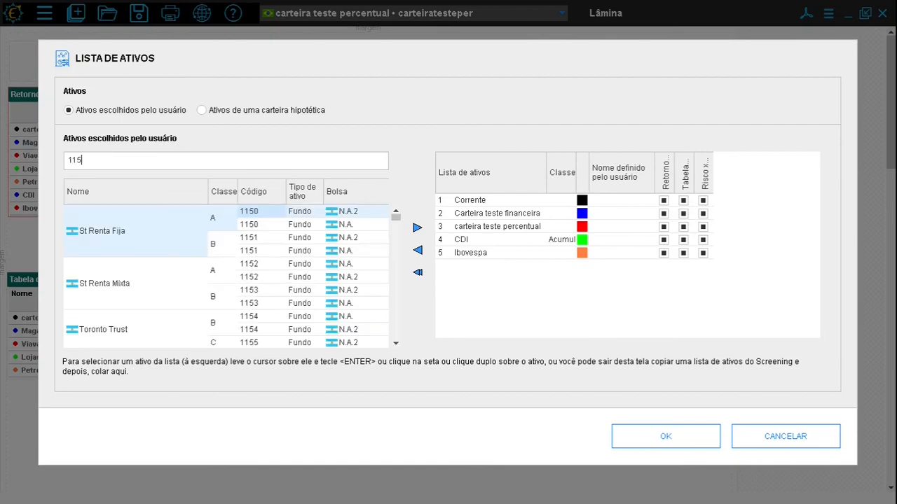
type("%")
key("Return")
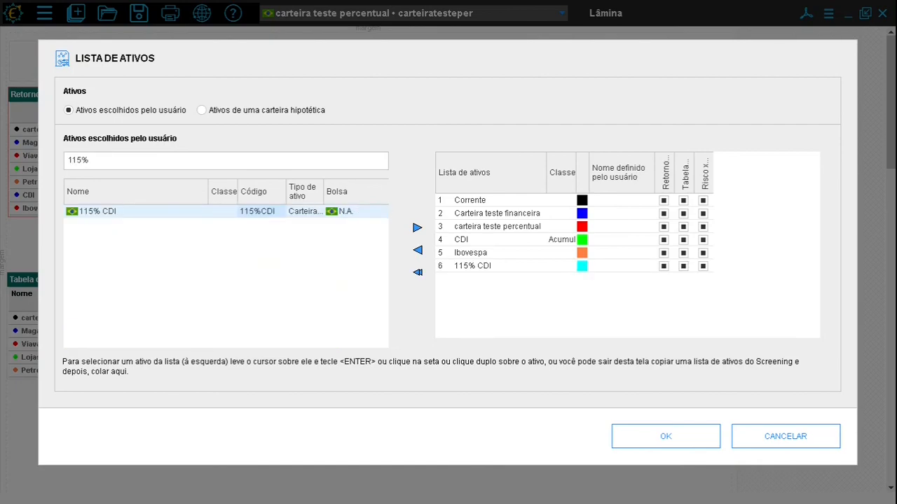
left_click(666, 437)
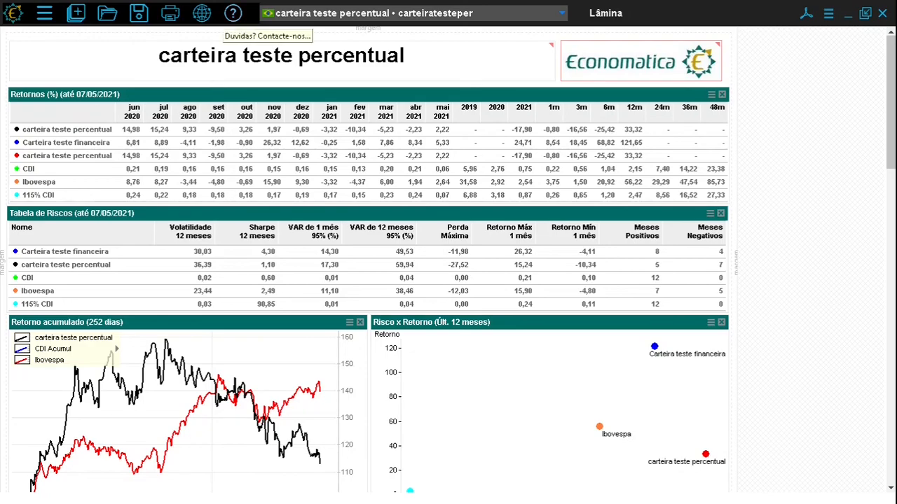
- Display the available help and support contact options
left_click(232, 13)
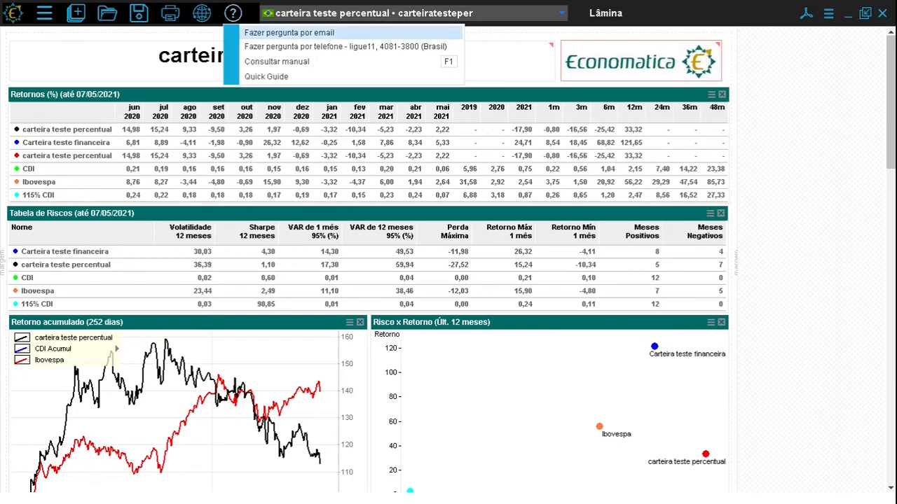